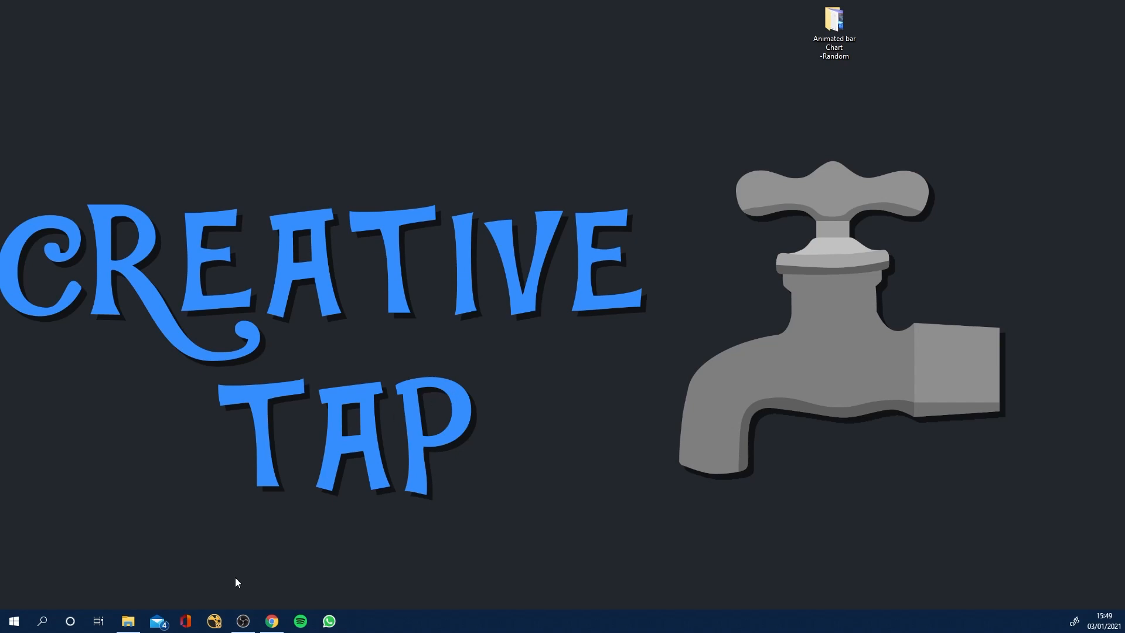
Switch to the Photos app and open its Video Editor.
{"action": "left_click", "coordinate": [43, 622]}
{"action": "type", "text": "photos"}
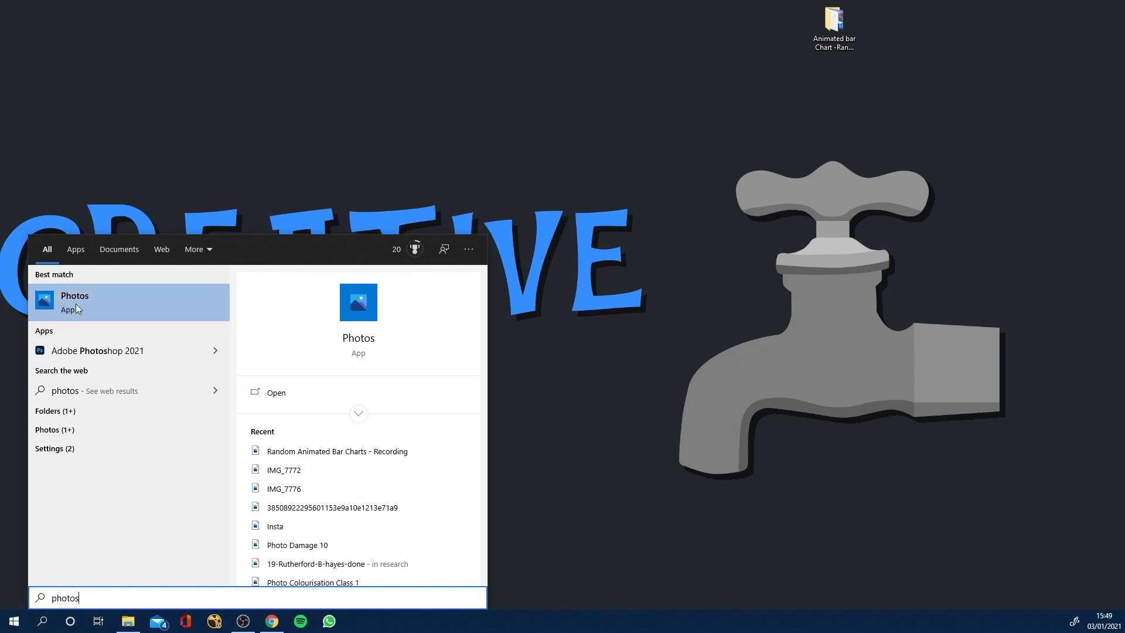
{"action": "left_click", "coordinate": [125, 300]}
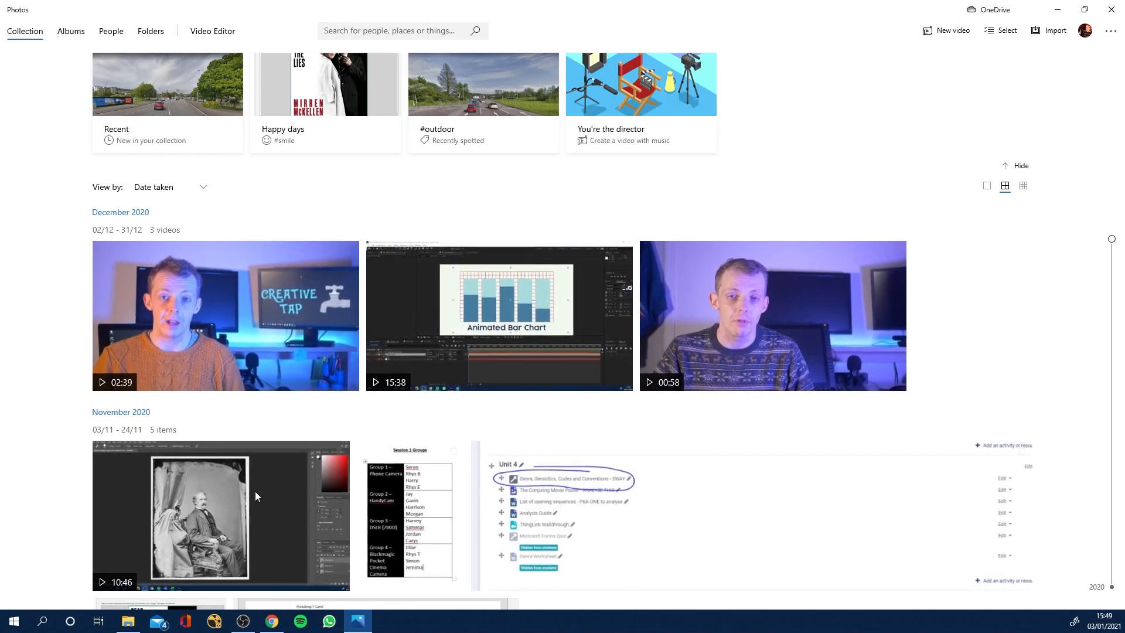
{"action": "left_click", "coordinate": [204, 34]}
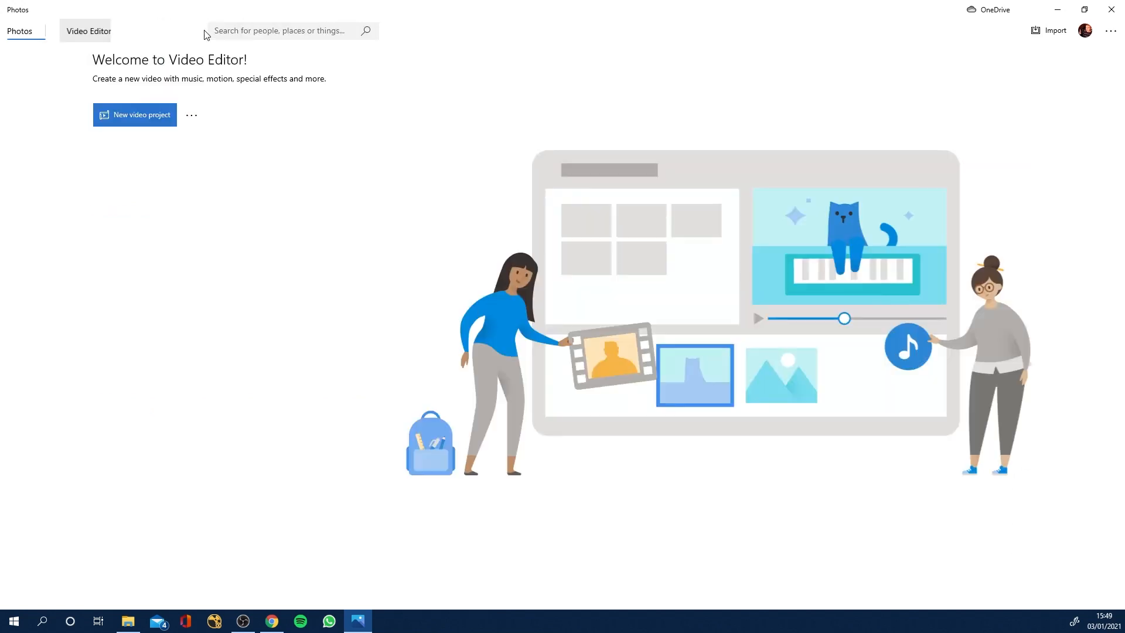
Create a new video project named Lesson1.
{"action": "left_click", "coordinate": [143, 122]}
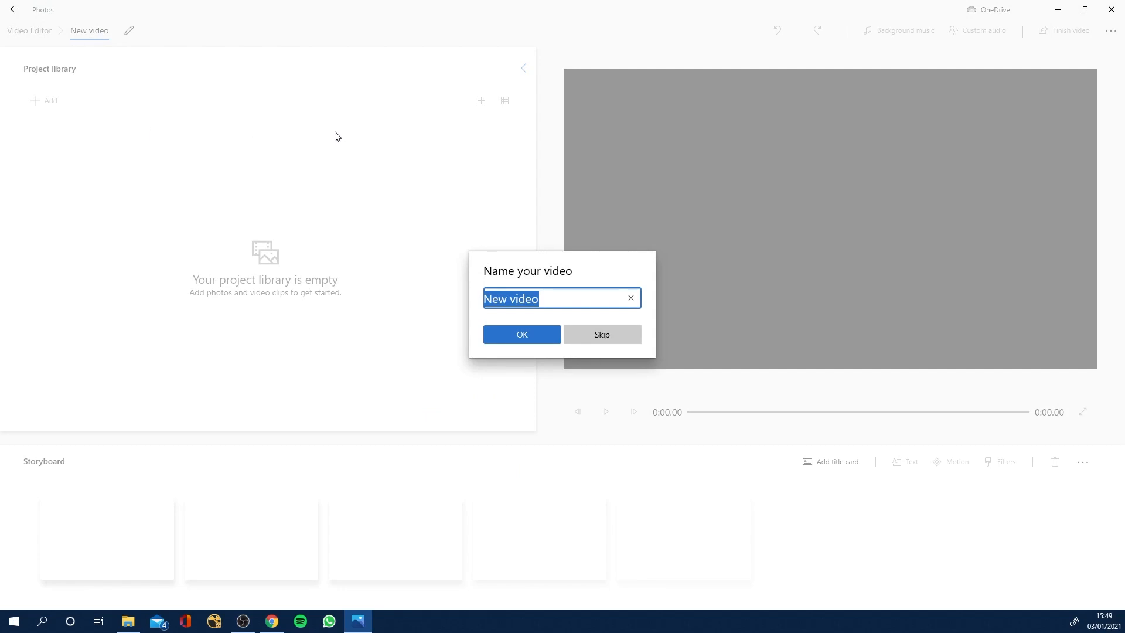
{"action": "type", "text": "Lesson1"}
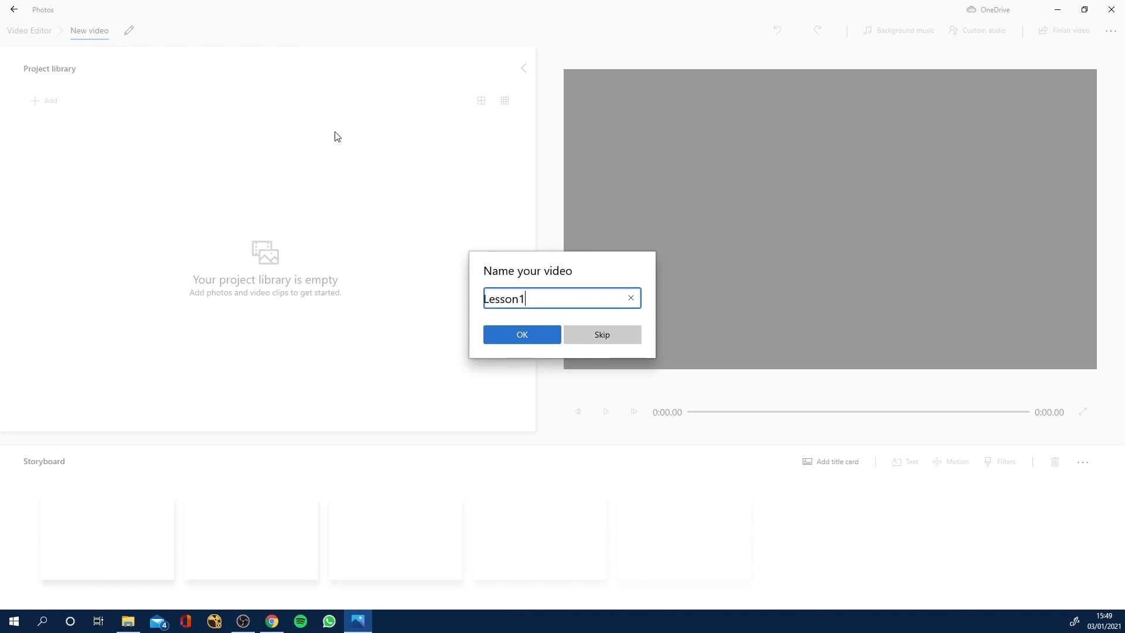
{"action": "left_click", "coordinate": [508, 335]}
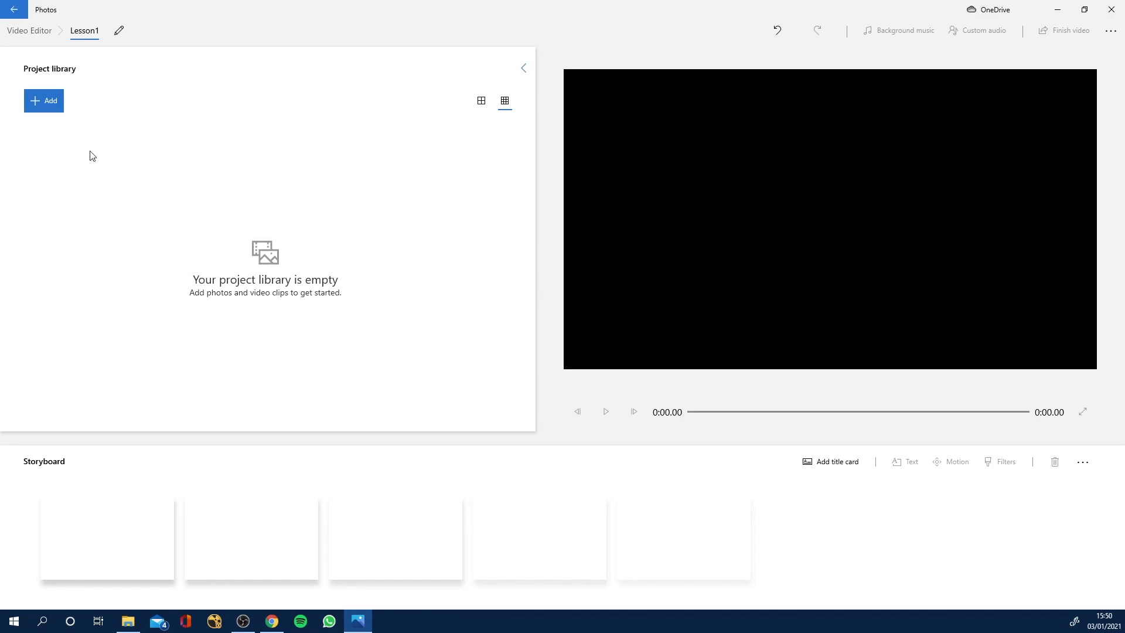
Import "Animated bar Charts Intro" and "Random Animated Bar Charts - Recording" from the desktop folder "Animated bar Chart -Random" into the project library.
{"action": "left_click", "coordinate": [47, 106]}
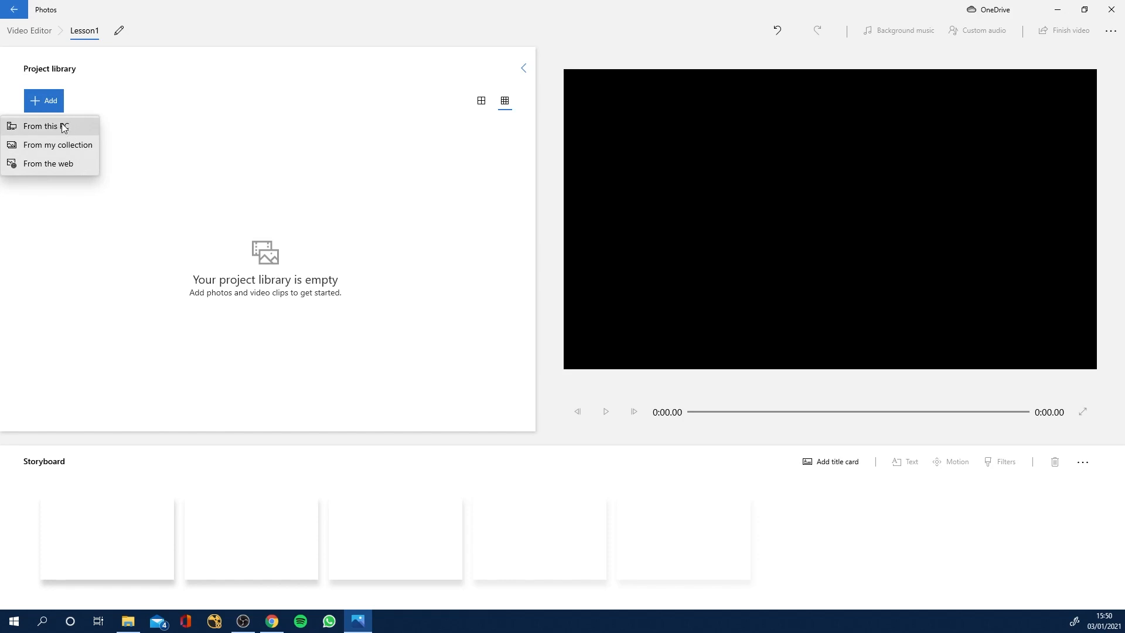
{"action": "left_click", "coordinate": [68, 127]}
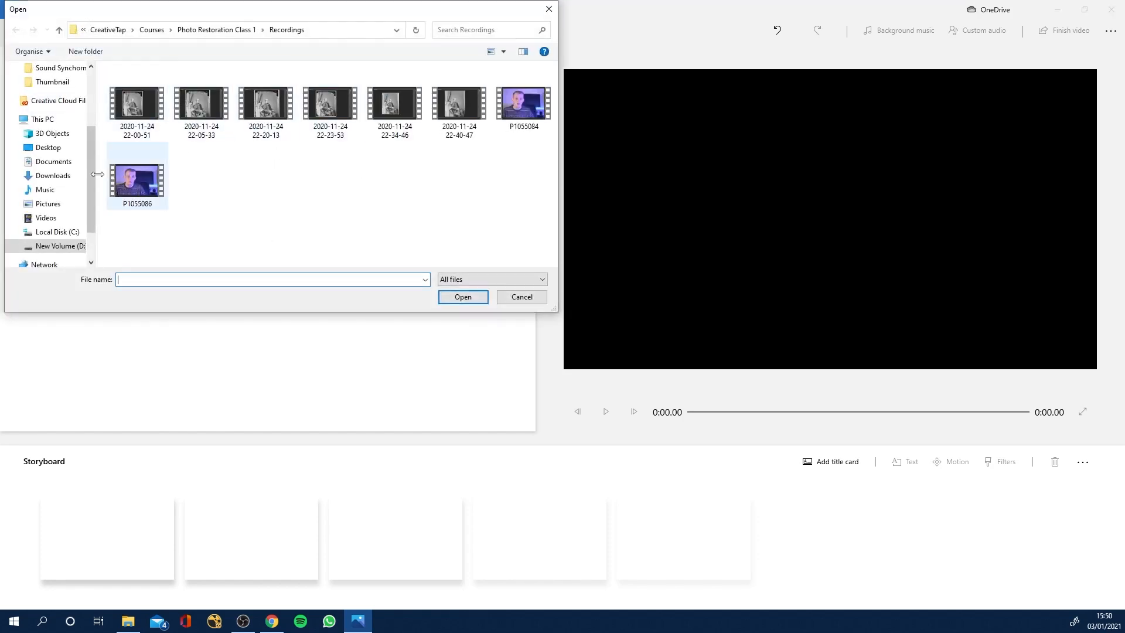
{"action": "left_click", "coordinate": [48, 147]}
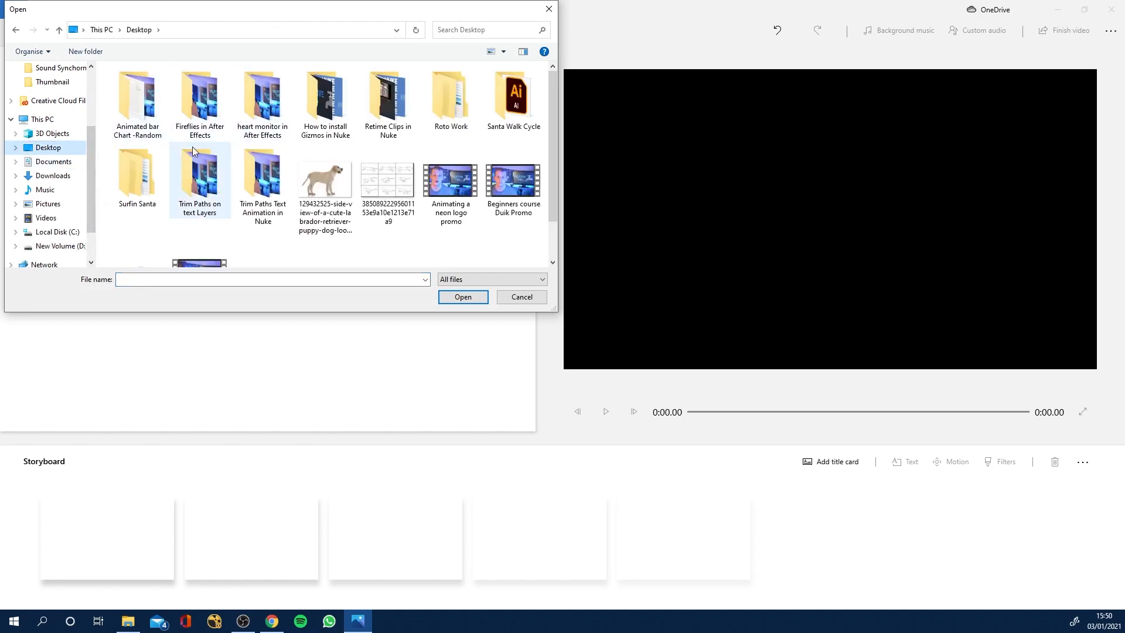
{"action": "double_click", "coordinate": [126, 111]}
{"action": "left_click", "coordinate": [192, 112]}
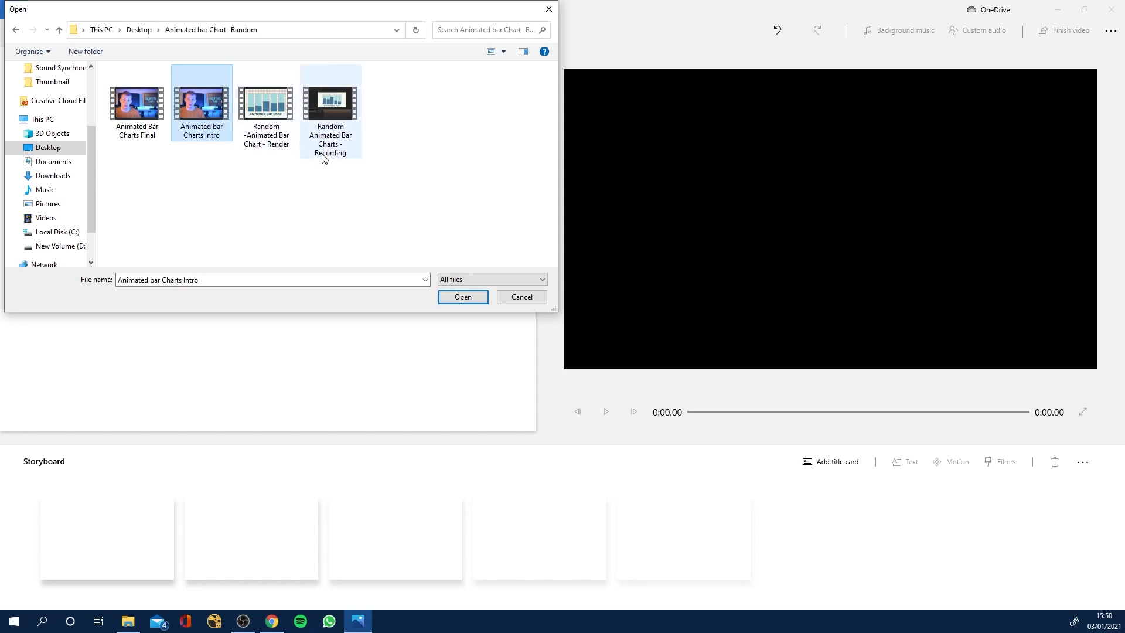
{"action": "left_click", "coordinate": [323, 103], "text": "ctrl"}
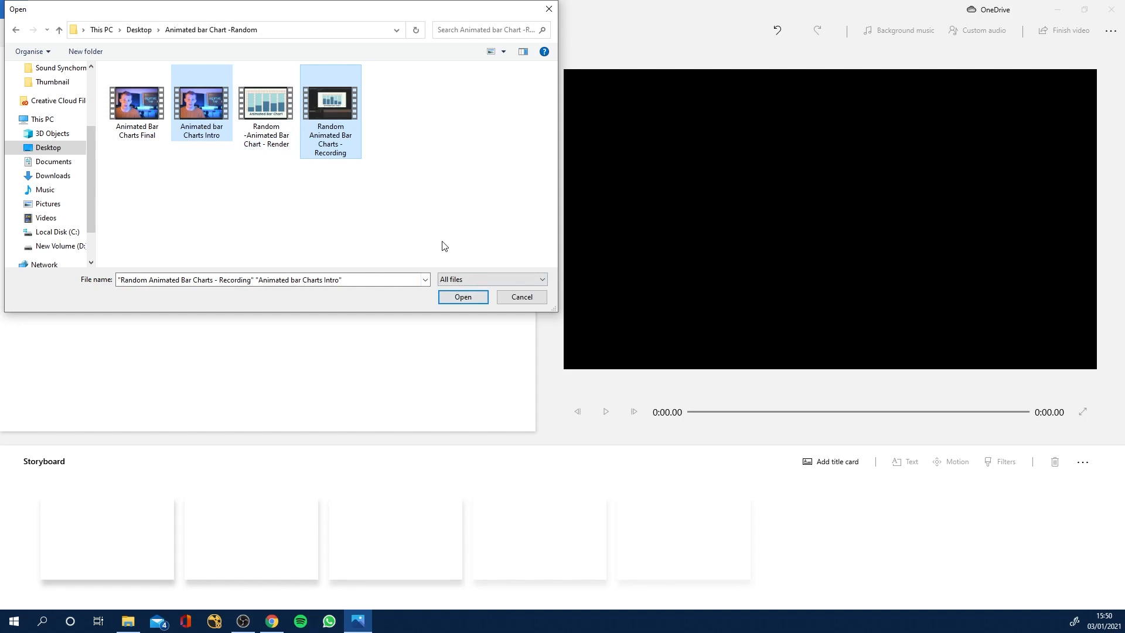
{"action": "left_click", "coordinate": [463, 298]}
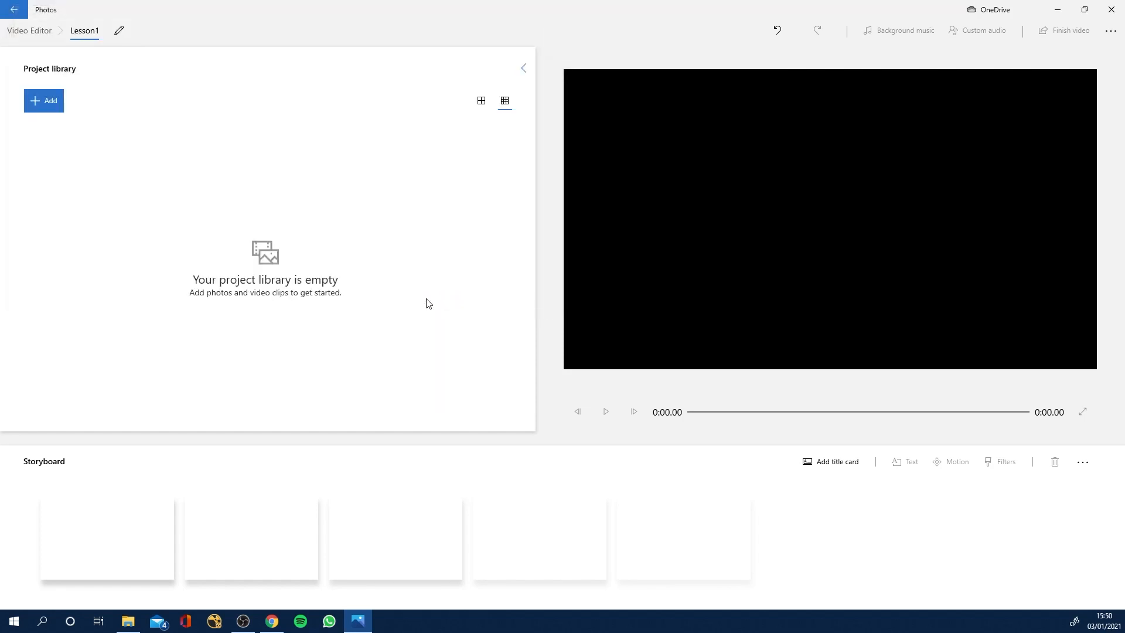
{"action": "left_click", "coordinate": [318, 239]}
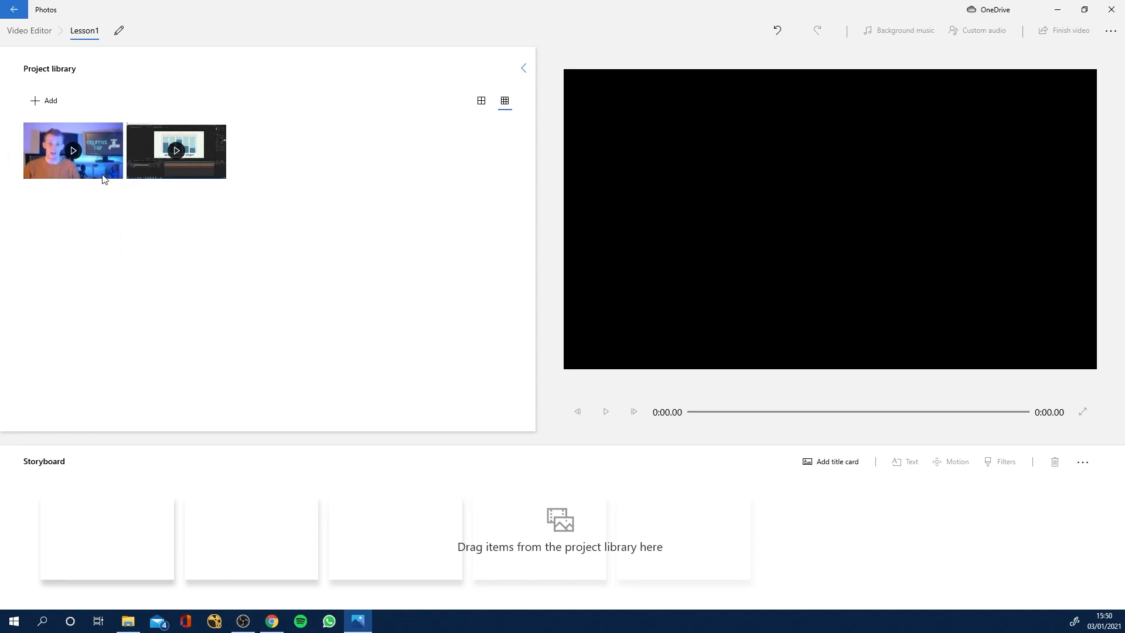
Place the intro clip first in the storyboard and scrub its preview to about 2:18.80.
{"action": "left_click_drag", "start_coordinate": [104, 176], "coordinate": [119, 544]}
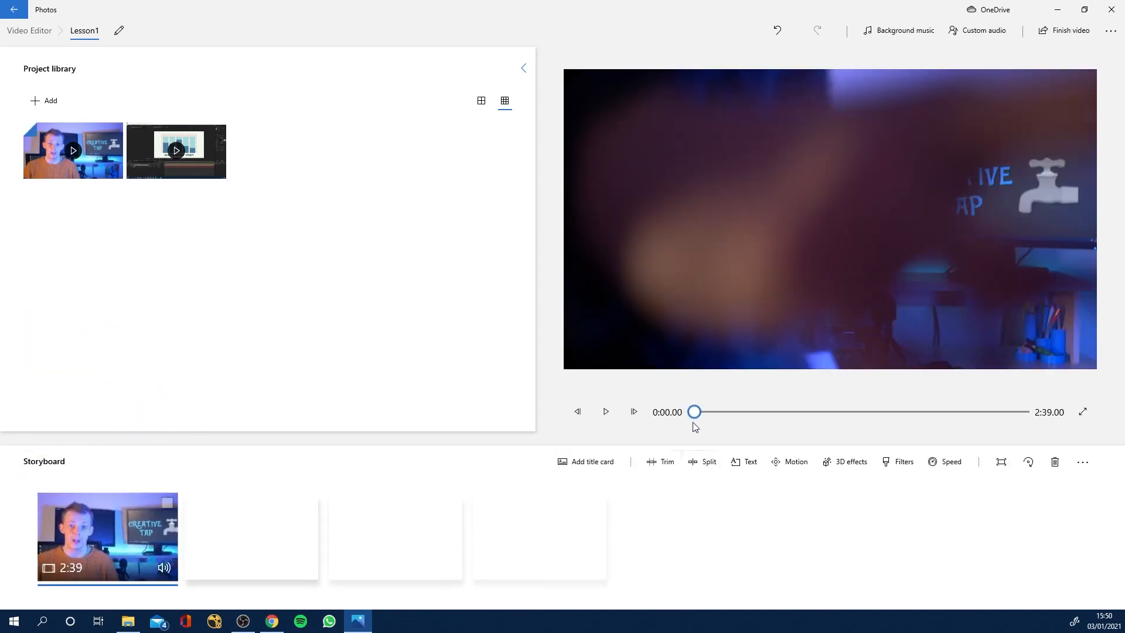
{"action": "left_click_drag", "start_coordinate": [698, 408], "coordinate": [973, 412]}
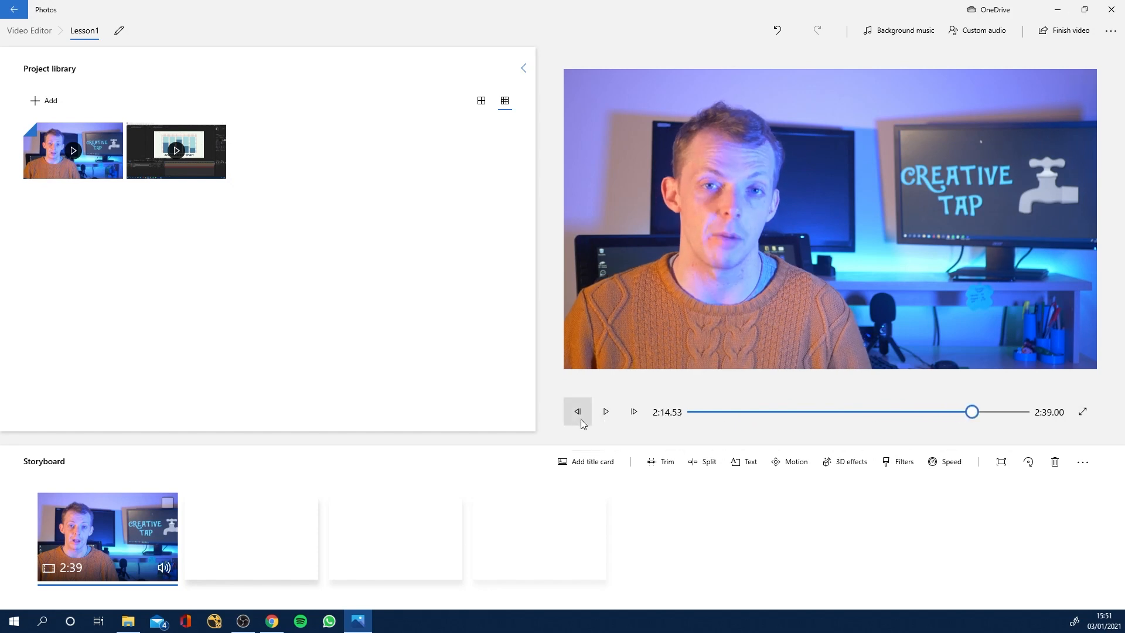
{"action": "left_click_drag", "start_coordinate": [972, 412], "coordinate": [984, 414]}
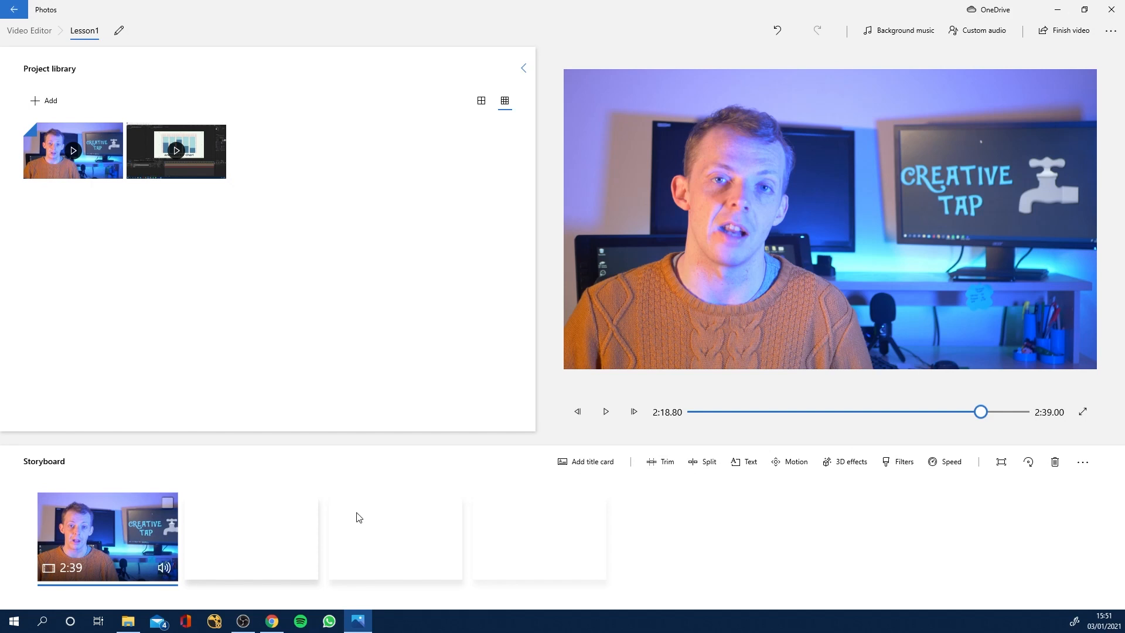
Trim the beginning of the intro clip so it starts at 2:15.80 and keeps its end at 2:39.00.
{"action": "left_click", "coordinate": [662, 469]}
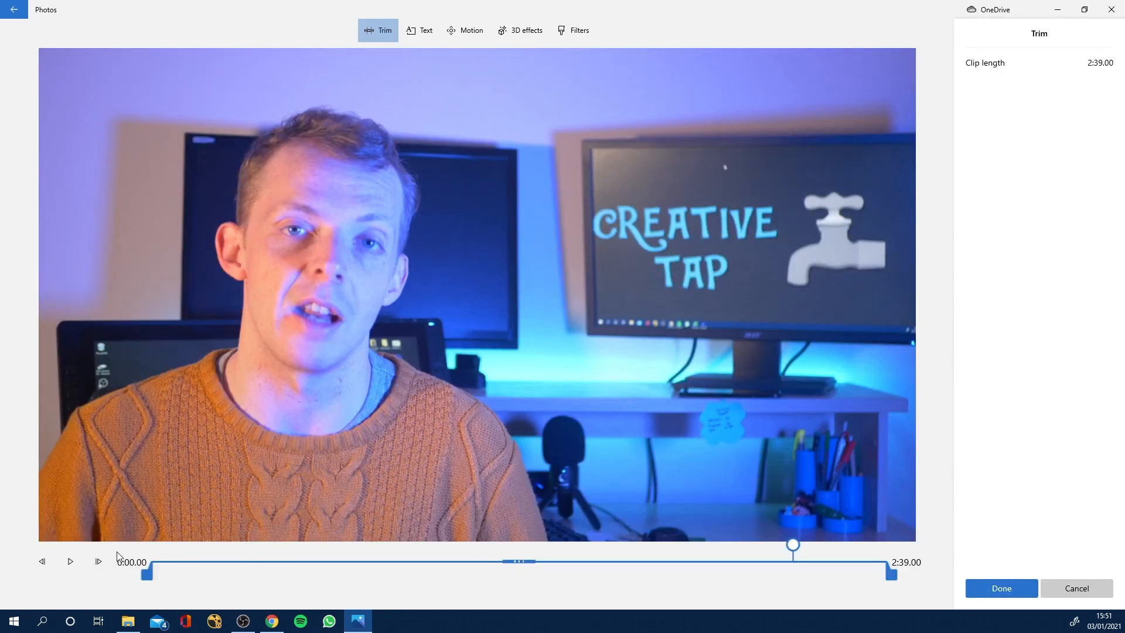
{"action": "left_click_drag", "start_coordinate": [792, 547], "coordinate": [776, 545]}
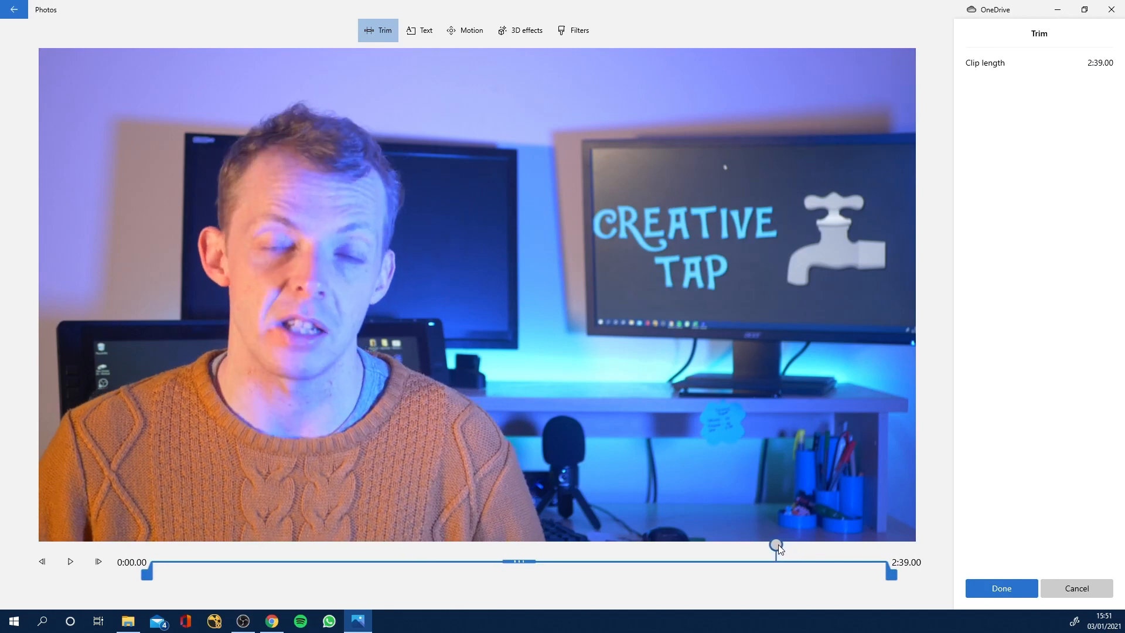
{"action": "left_click", "coordinate": [71, 562]}
{"action": "left_click", "coordinate": [70, 562]}
{"action": "left_click_drag", "start_coordinate": [145, 579], "coordinate": [765, 577]}
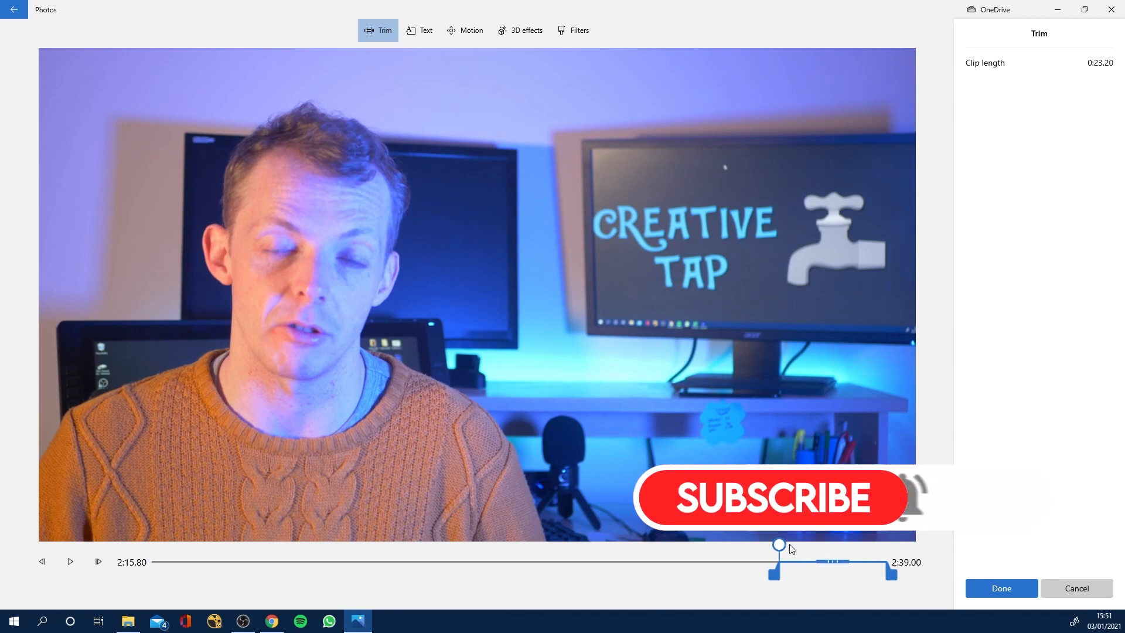
{"action": "left_click", "coordinate": [1001, 589]}
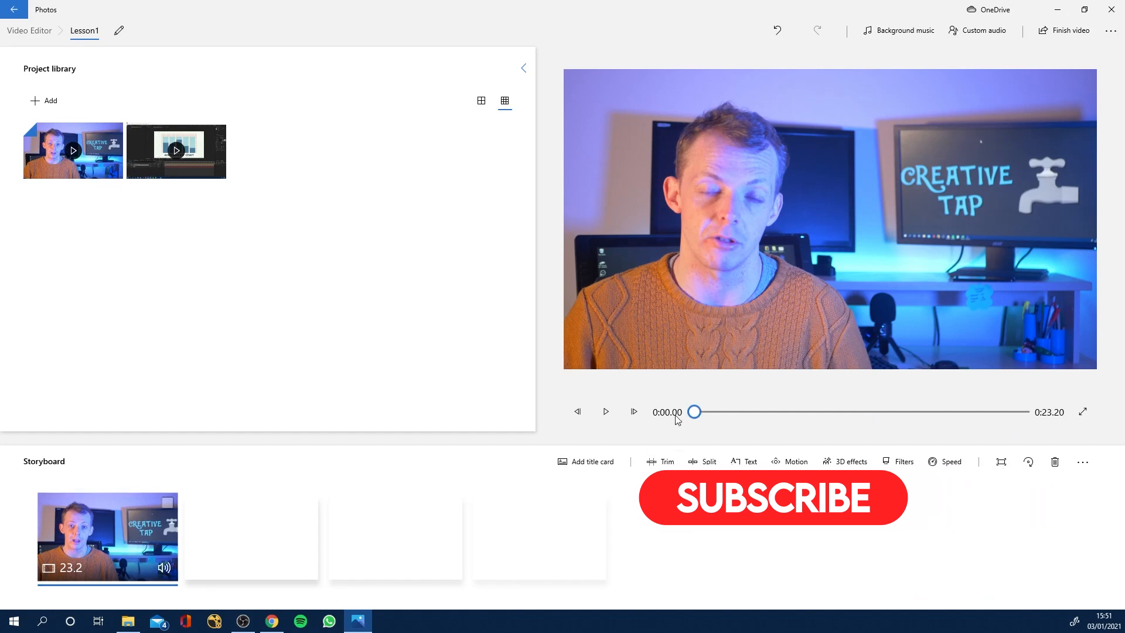
{"action": "mouse_move", "coordinate": [695, 412]}
{"action": "left_mouse_down"}
{"action": "mouse_move", "coordinate": [1019, 412]}
{"action": "mouse_move", "coordinate": [675, 418]}
{"action": "left_mouse_up"}
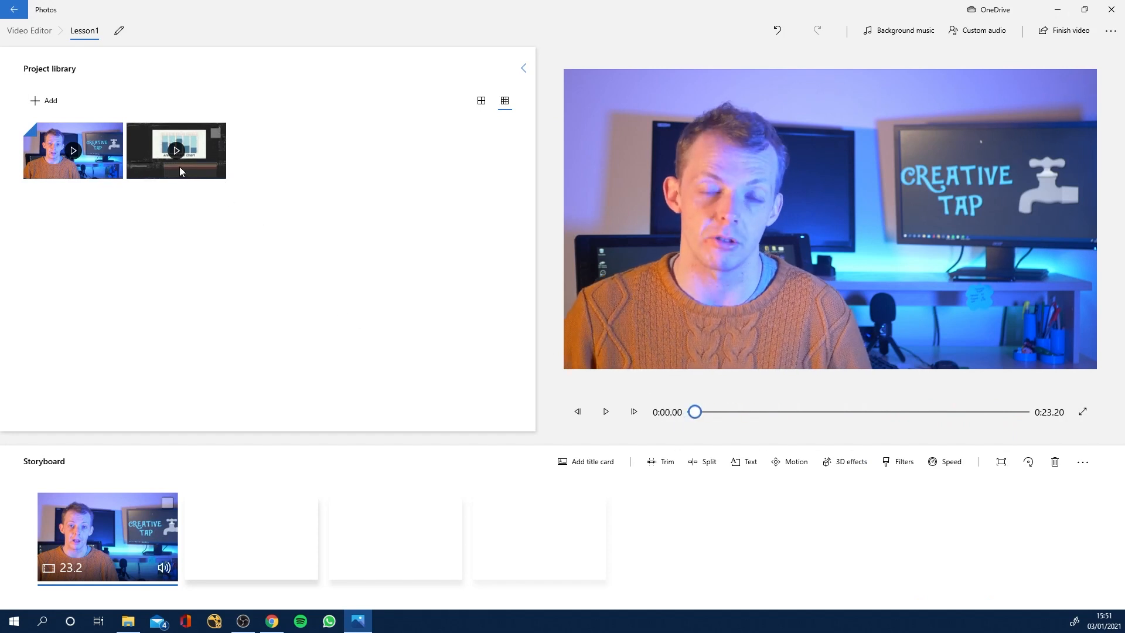
Add the bar chart recording after the intro clip in the storyboard and play back the transition between them.
{"action": "left_click_drag", "start_coordinate": [190, 163], "coordinate": [263, 540]}
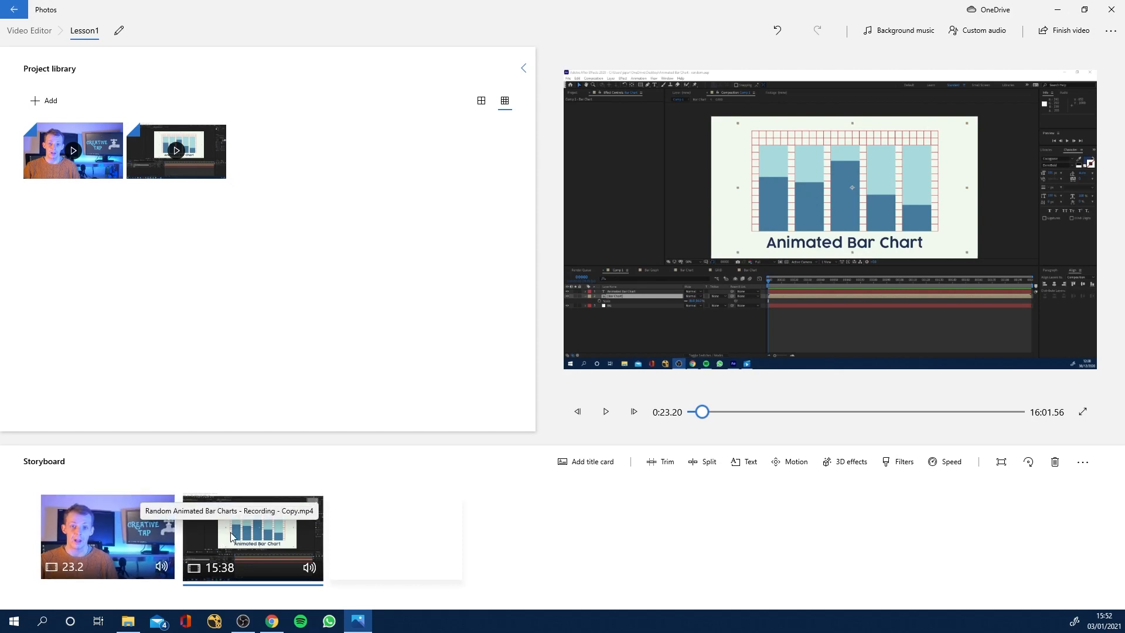
{"action": "left_click", "coordinate": [701, 414]}
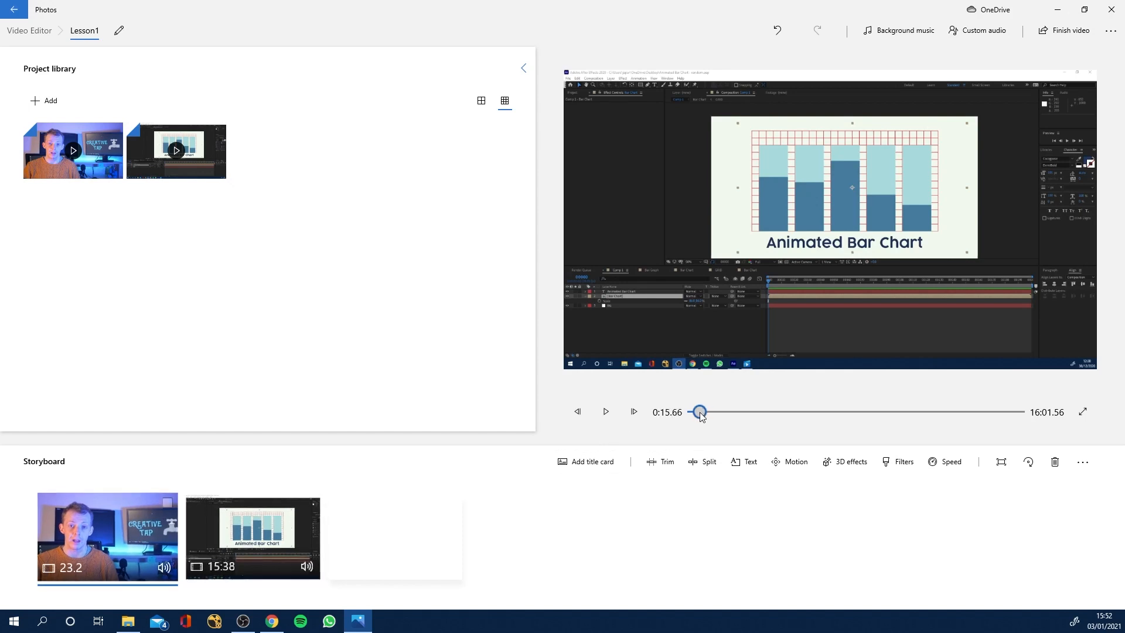
{"action": "left_click_drag", "start_coordinate": [702, 413], "coordinate": [699, 413]}
{"action": "left_click", "coordinate": [608, 415]}
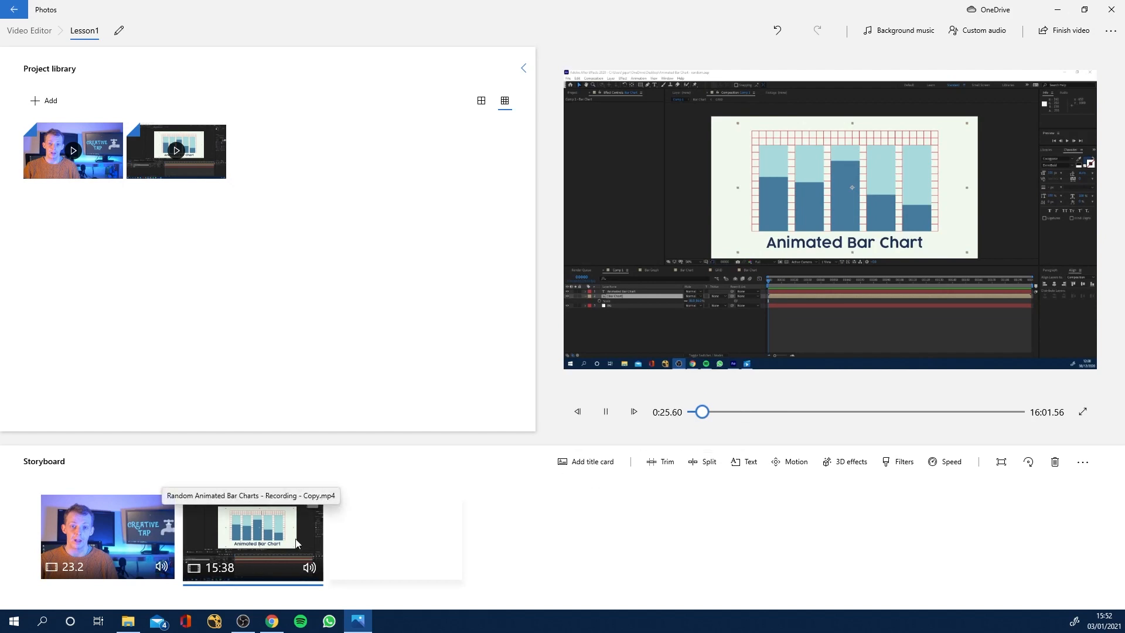
{"action": "left_click", "coordinate": [612, 414]}
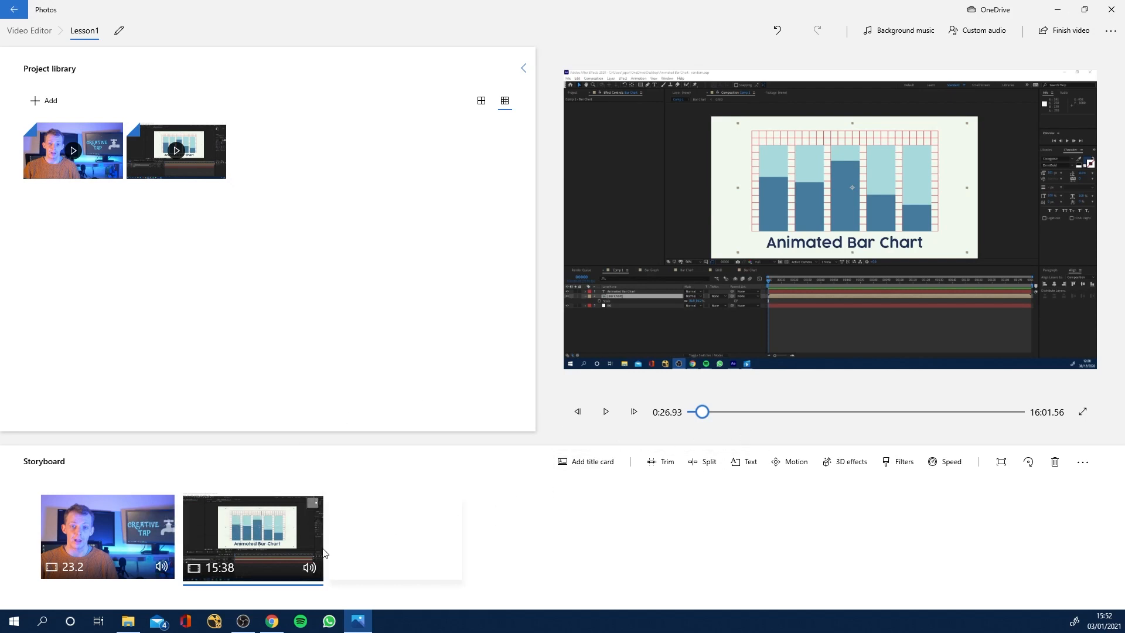
Trim the bar chart recording in the storyboard to run from 0:15.00 to 15:30.06.
{"action": "left_click", "coordinate": [657, 466]}
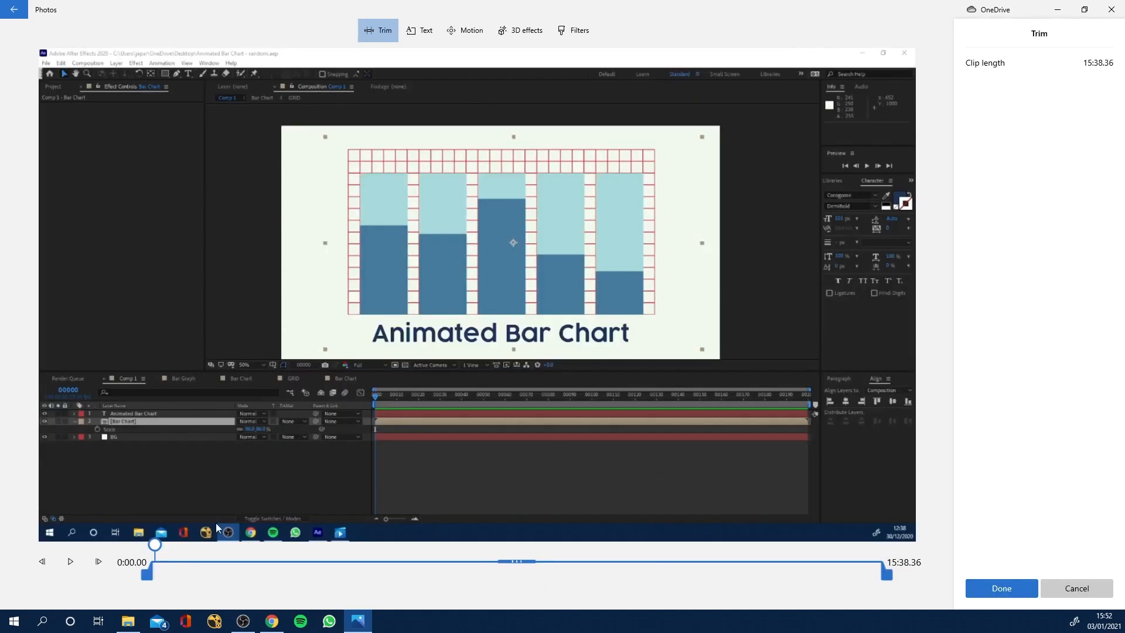
{"action": "left_click_drag", "start_coordinate": [148, 573], "coordinate": [155, 575]}
{"action": "mouse_move", "coordinate": [886, 574]}
{"action": "left_mouse_down"}
{"action": "mouse_move", "coordinate": [866, 576]}
{"action": "mouse_move", "coordinate": [898, 575]}
{"action": "left_mouse_up"}
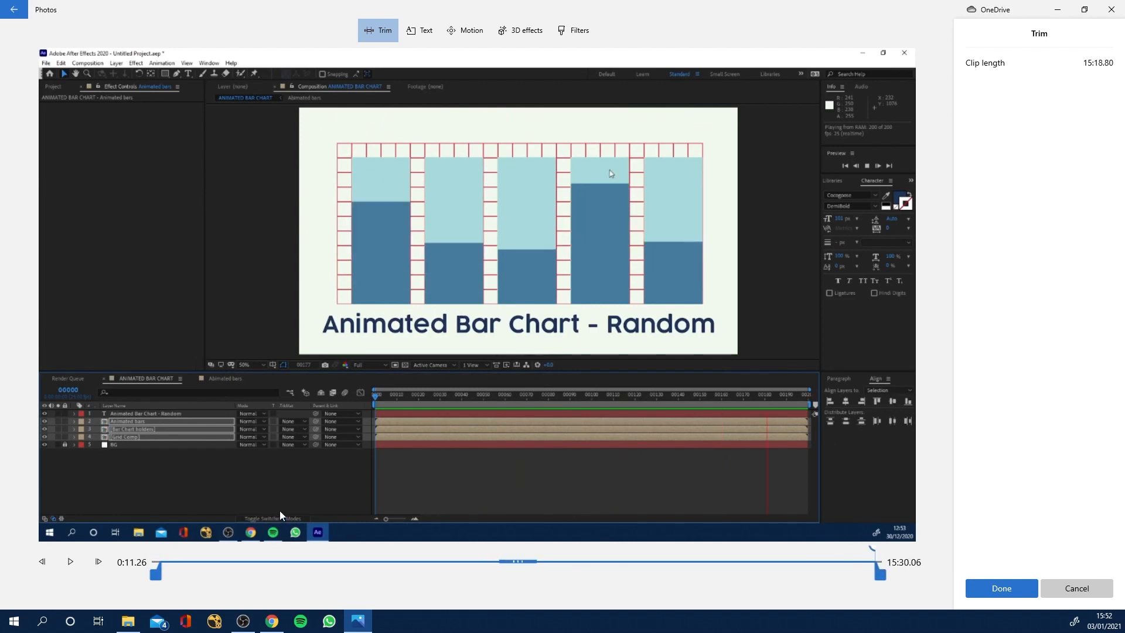
{"action": "left_click_drag", "start_coordinate": [156, 572], "coordinate": [158, 572]}
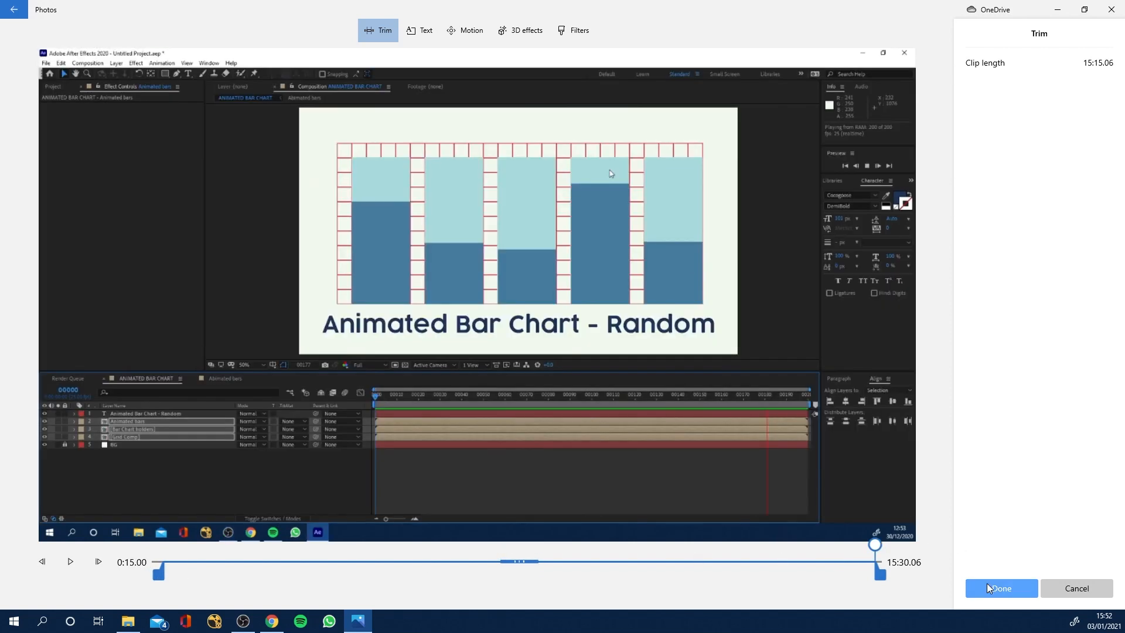
{"action": "left_click", "coordinate": [1001, 588]}
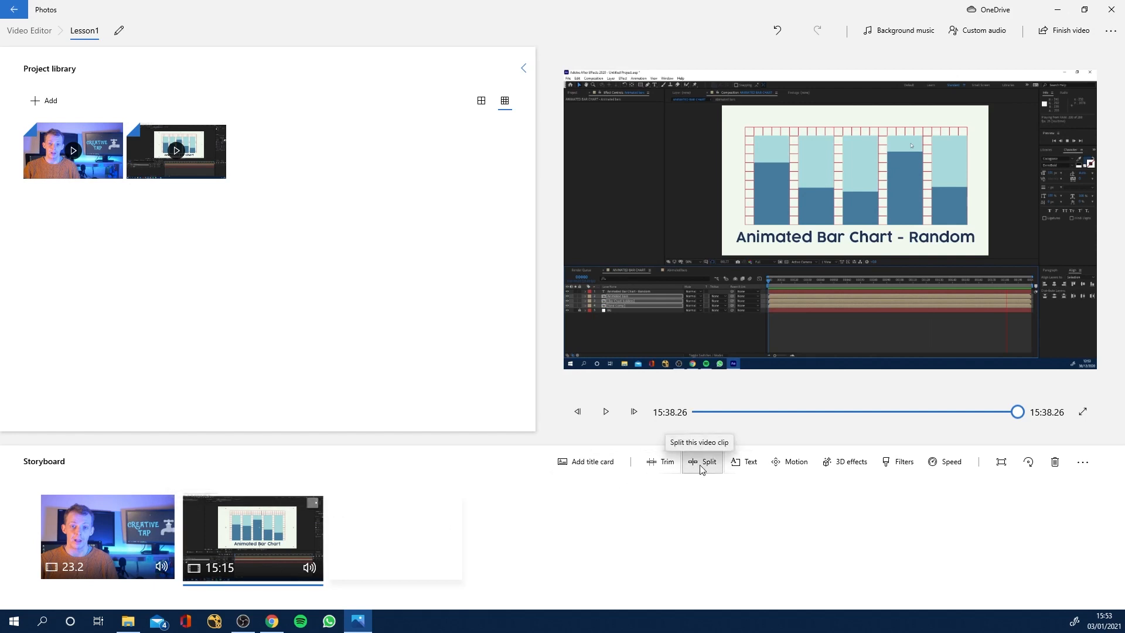
Import the "Random -Animated Bar Chart - Render" video from this PC into the project library.
{"action": "left_click", "coordinate": [47, 104]}
{"action": "left_click", "coordinate": [56, 134]}
{"action": "left_click", "coordinate": [253, 112]}
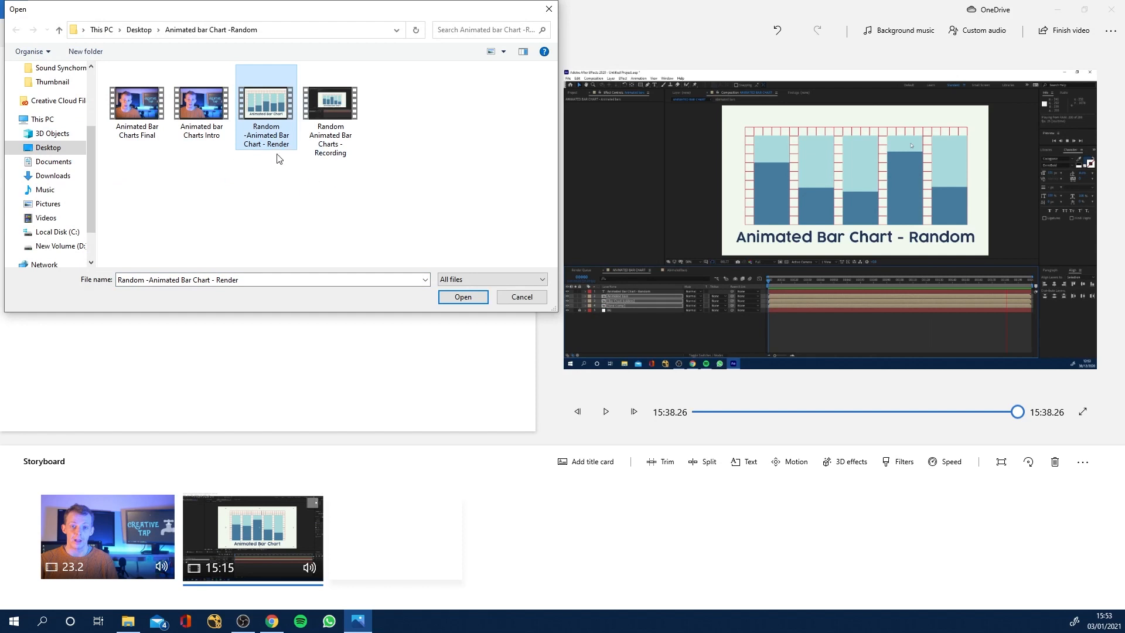
{"action": "left_click", "coordinate": [464, 298]}
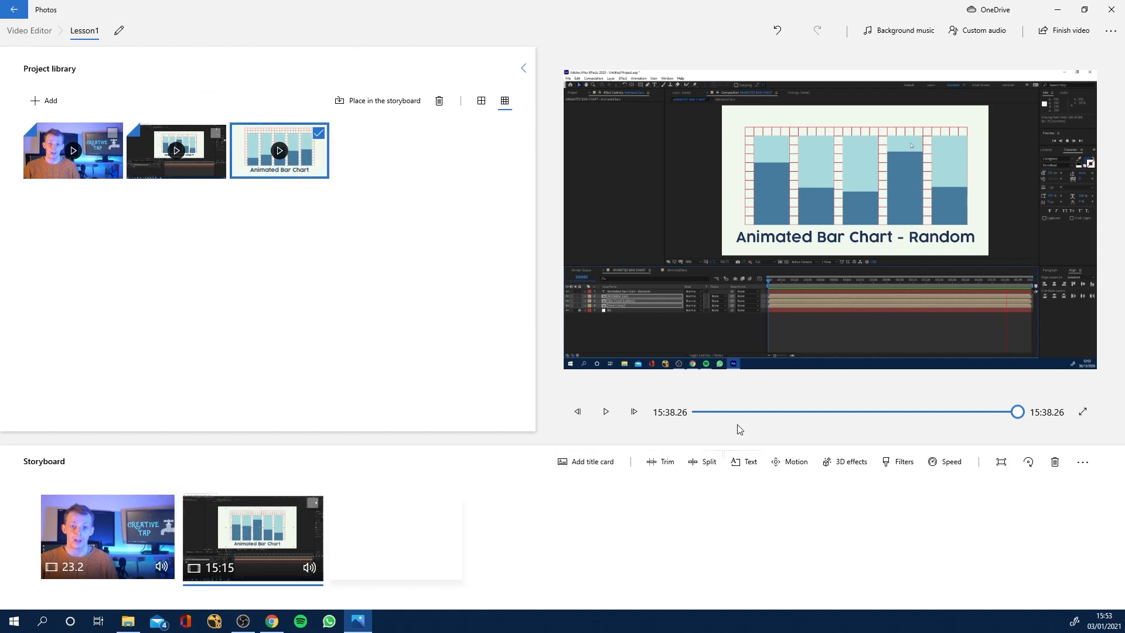
Split the bar chart recording in the storyboard into two clips at 7:00.40.
{"action": "left_click", "coordinate": [220, 515]}
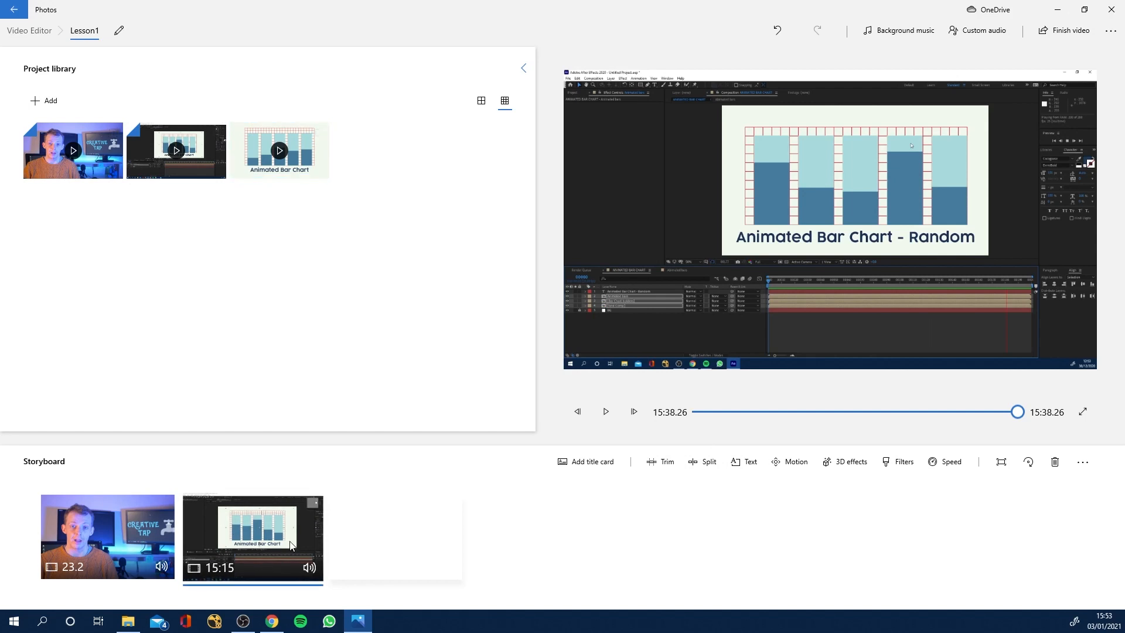
{"action": "left_click", "coordinate": [705, 464]}
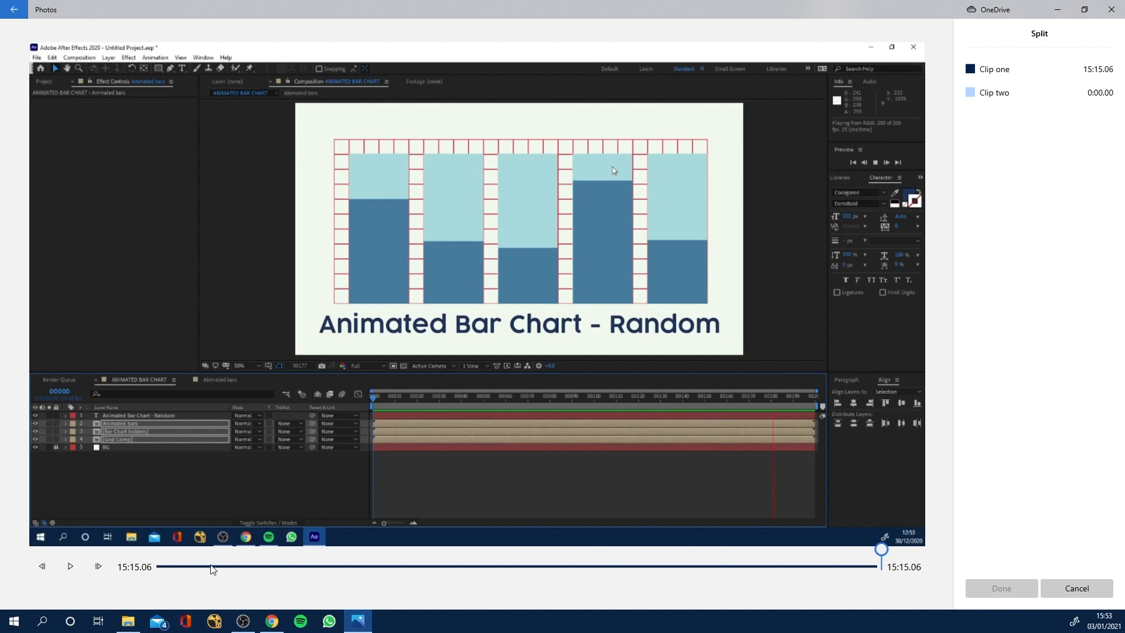
{"action": "mouse_move", "coordinate": [174, 571]}
{"action": "left_mouse_down"}
{"action": "mouse_move", "coordinate": [512, 579]}
{"action": "mouse_move", "coordinate": [488, 568]}
{"action": "left_mouse_up"}
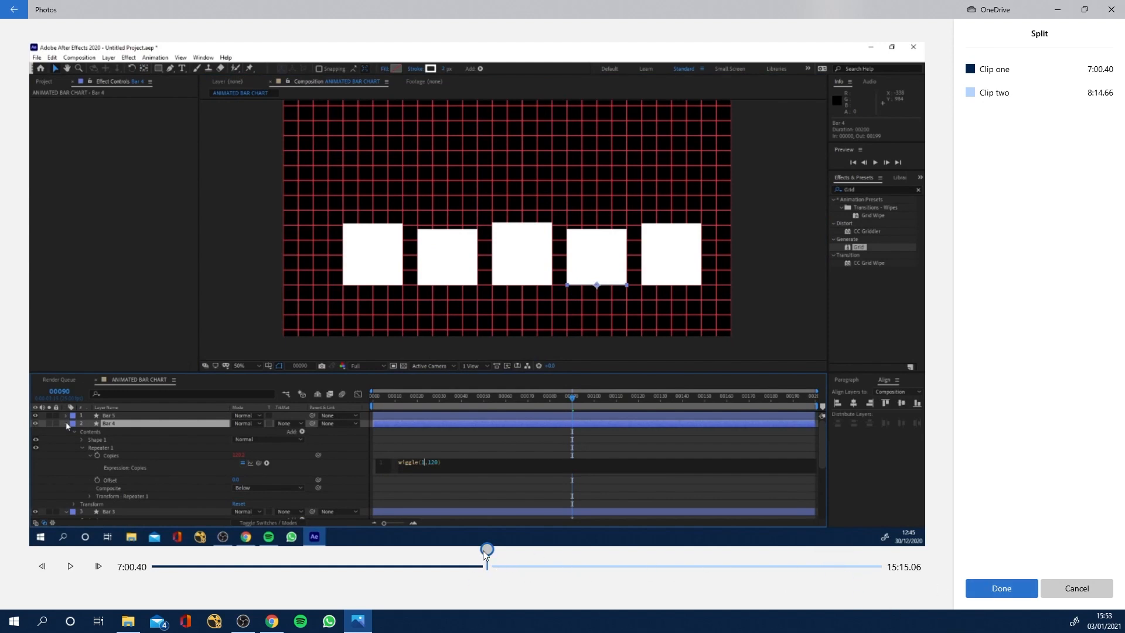
{"action": "left_click", "coordinate": [1007, 588]}
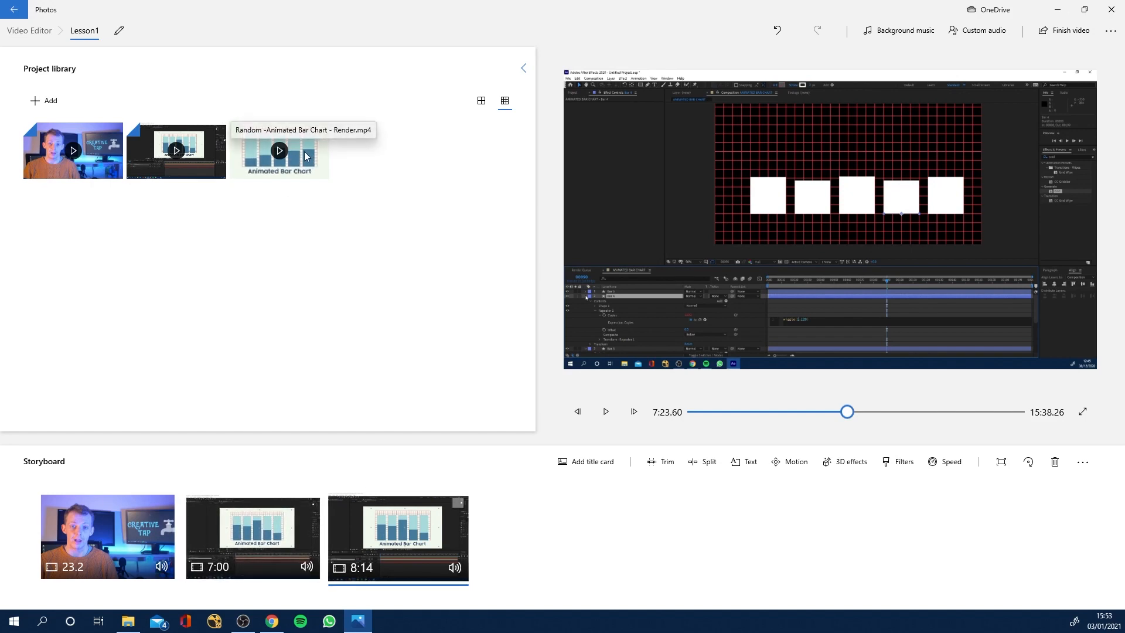
Insert the "Random -Animated Bar Chart - Render" clip between the two halves of the bar chart recording in the storyboard.
{"action": "left_click_drag", "start_coordinate": [305, 156], "coordinate": [428, 522]}
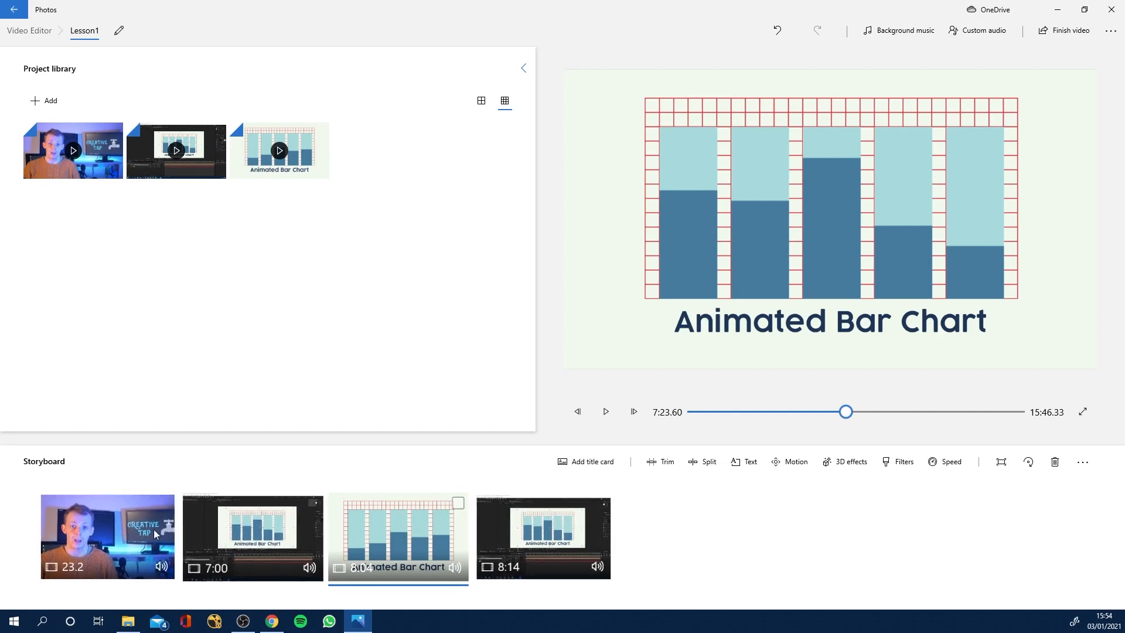
Add a title card before the intro clip and play it back through to the start of the intro.
{"action": "left_click", "coordinate": [127, 532]}
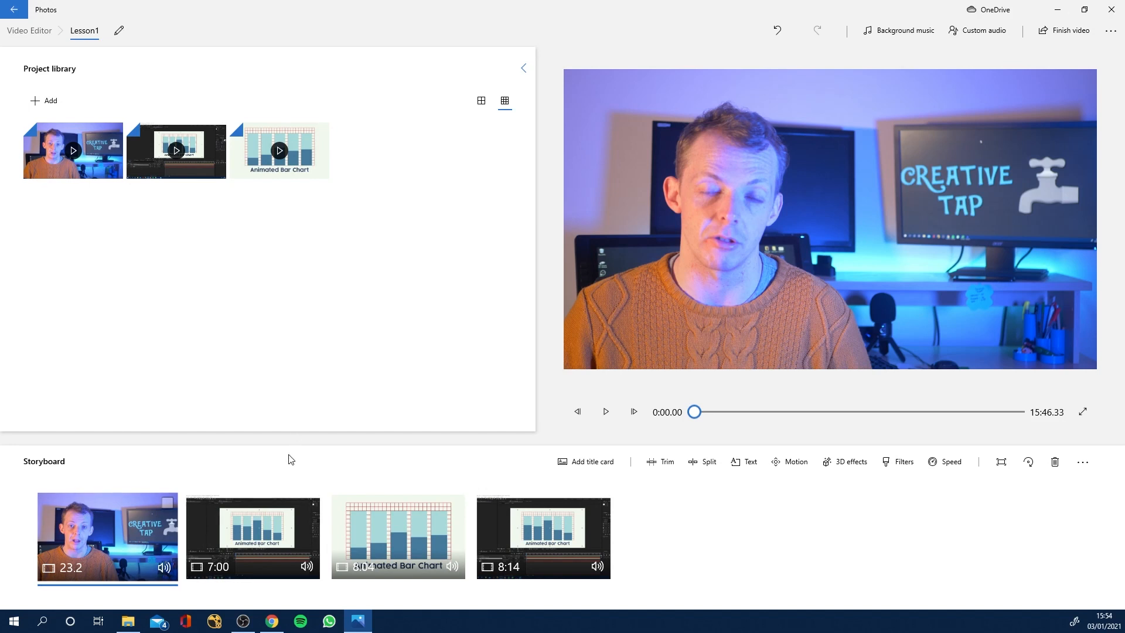
{"action": "left_click", "coordinate": [592, 465]}
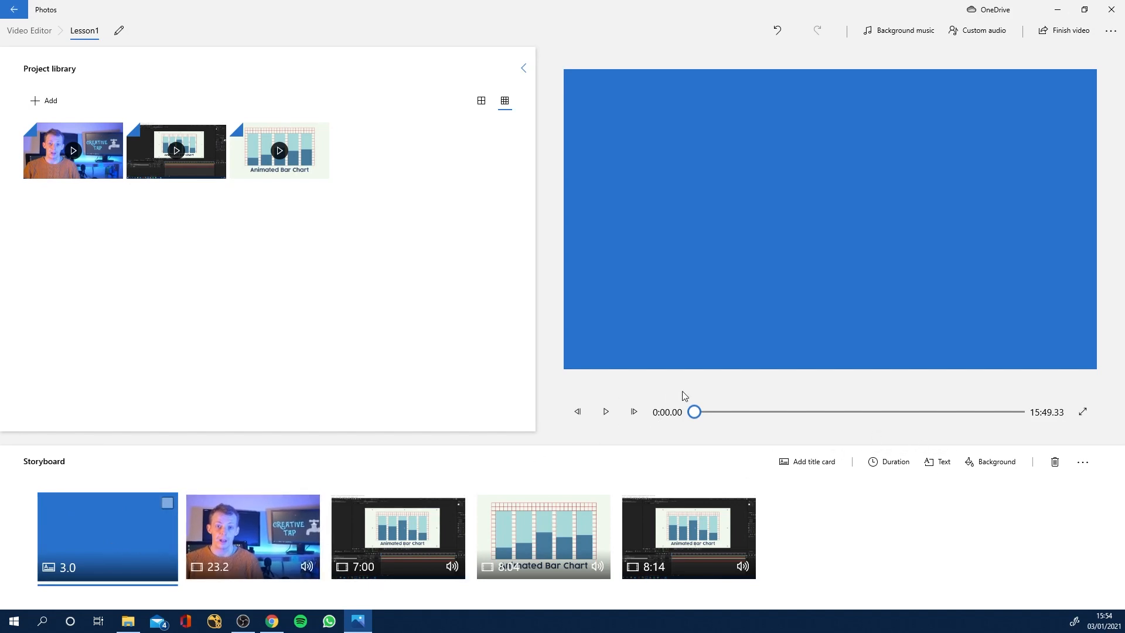
{"action": "left_click", "coordinate": [606, 412]}
{"action": "left_click", "coordinate": [606, 413]}
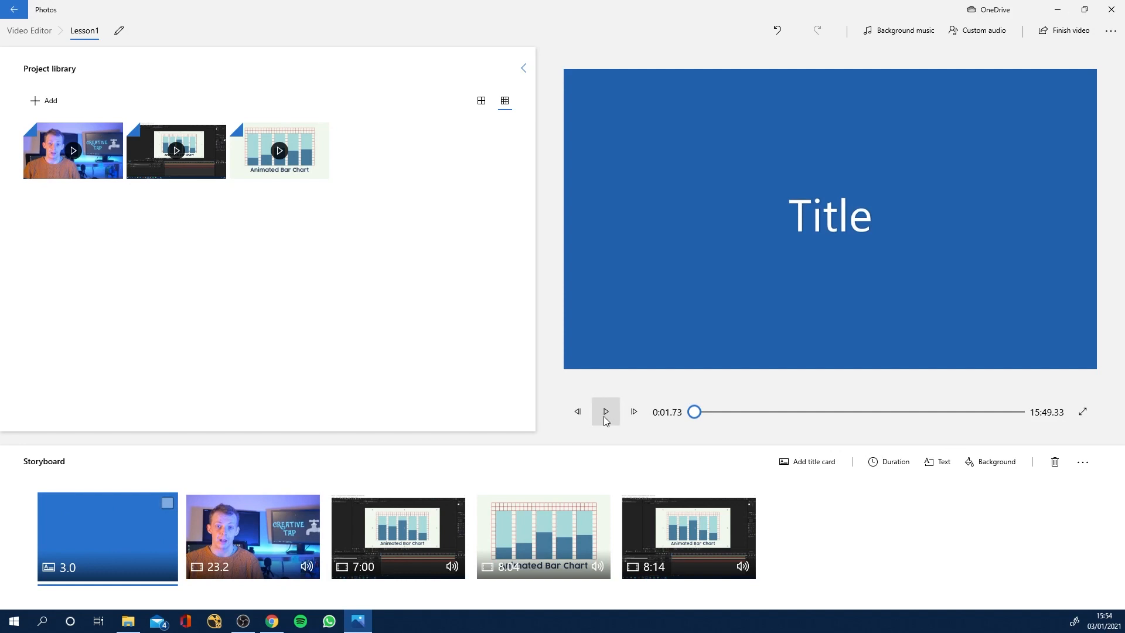
{"action": "left_click", "coordinate": [611, 420]}
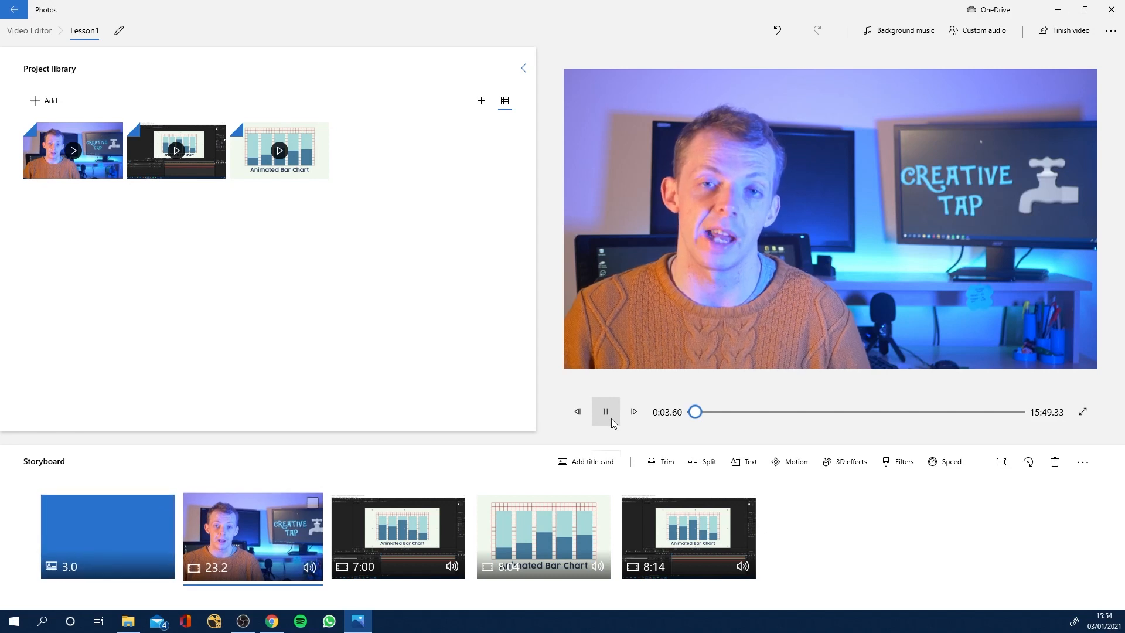
{"action": "left_click", "coordinate": [611, 418]}
Open the title card's text for editing and try the Adventure animated text style, scrubbing through its animation.
{"action": "left_click", "coordinate": [128, 549]}
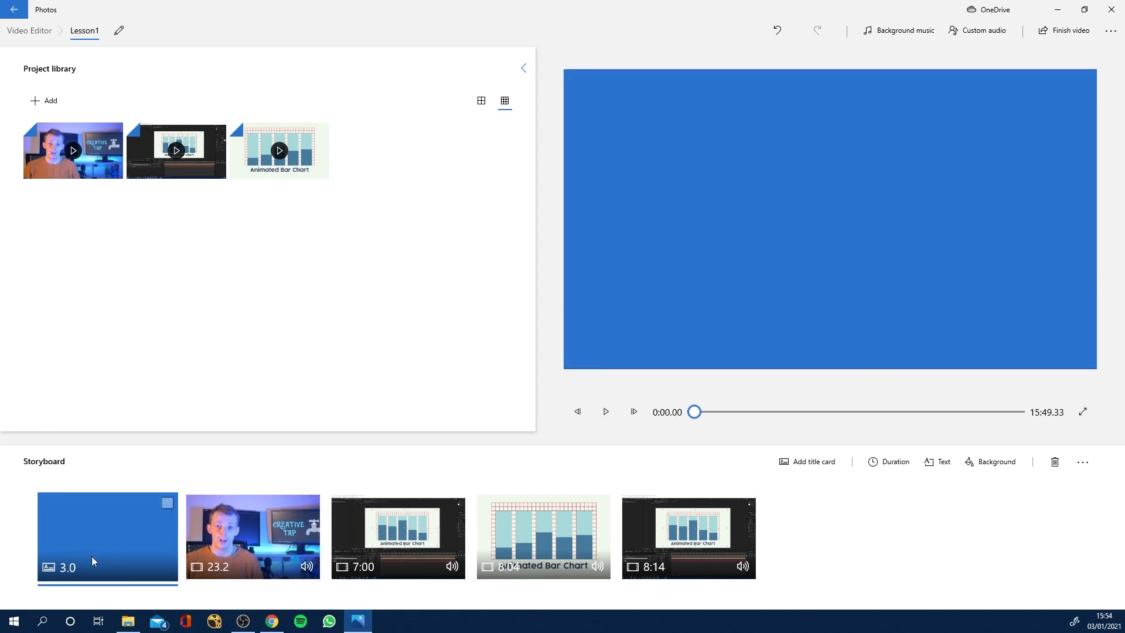
{"action": "right_click", "coordinate": [101, 539]}
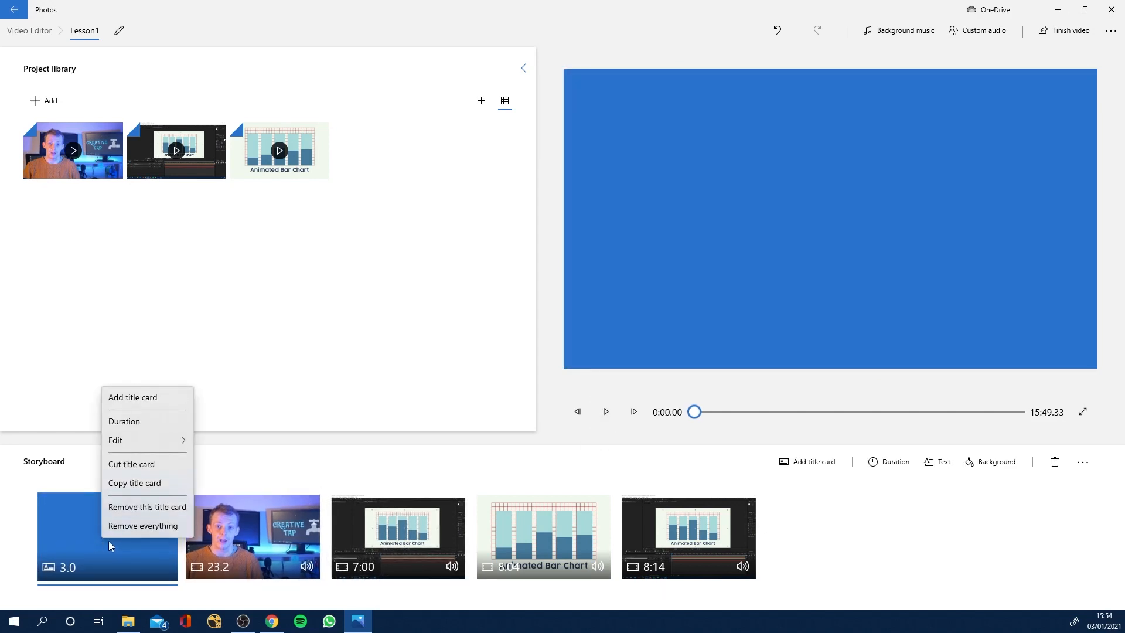
{"action": "mouse_move", "coordinate": [152, 441]}
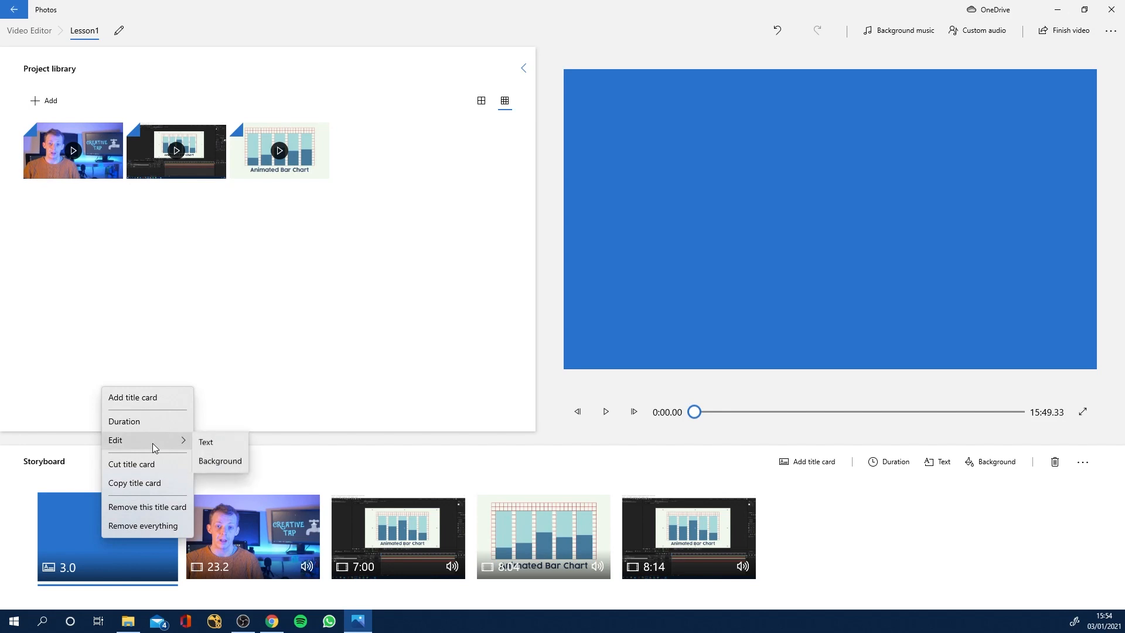
{"action": "left_click", "coordinate": [223, 442]}
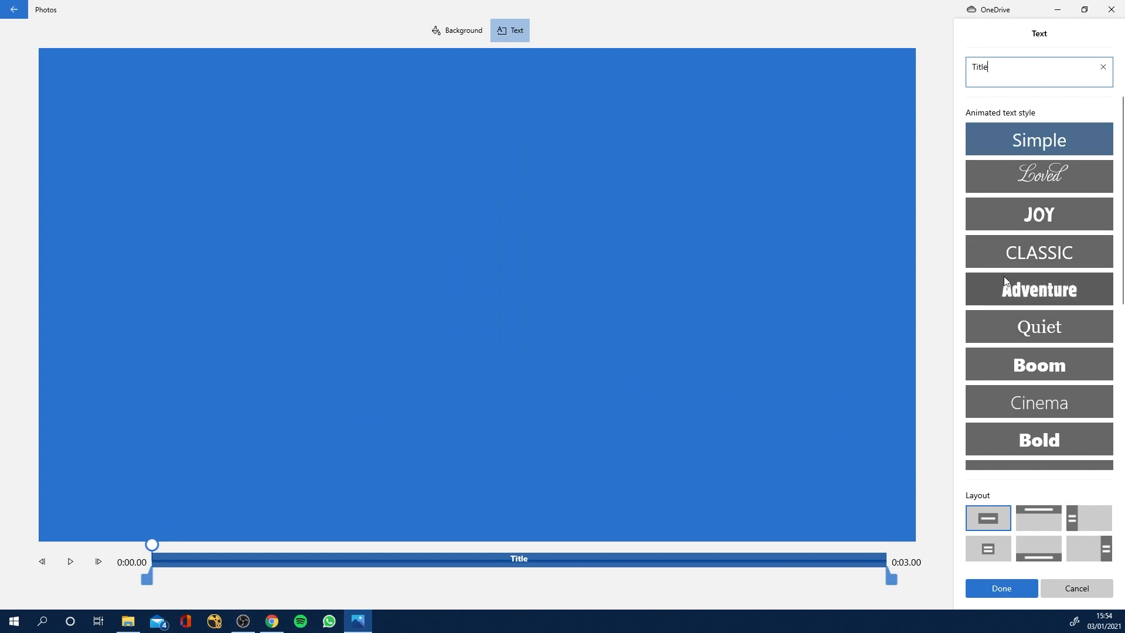
{"action": "left_click", "coordinate": [1036, 293]}
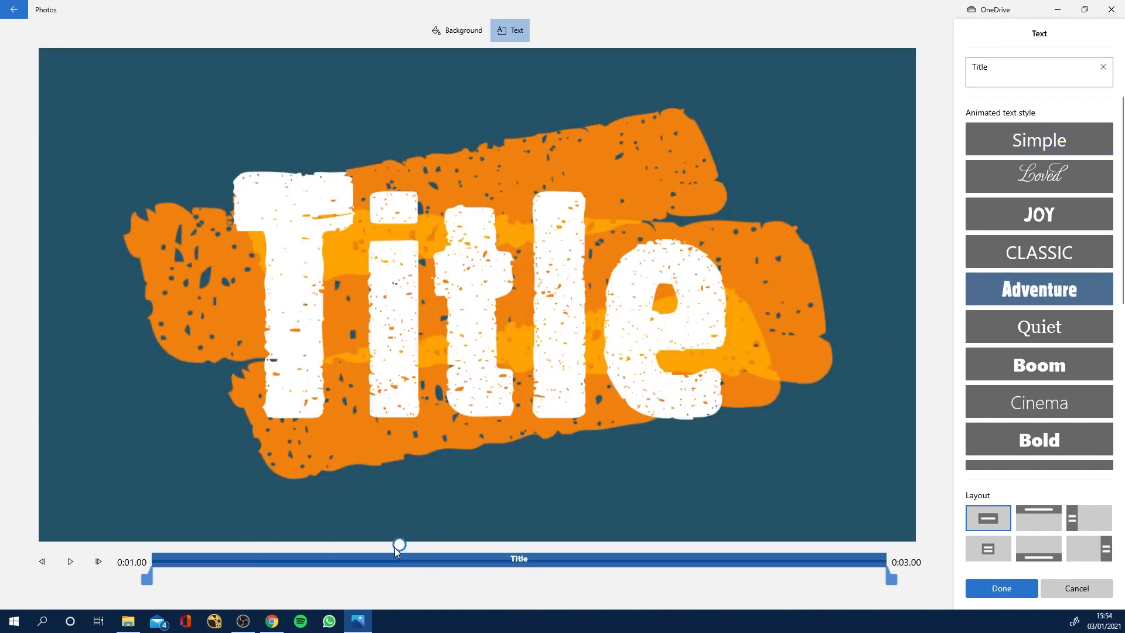
{"action": "left_click_drag", "start_coordinate": [383, 552], "coordinate": [395, 576]}
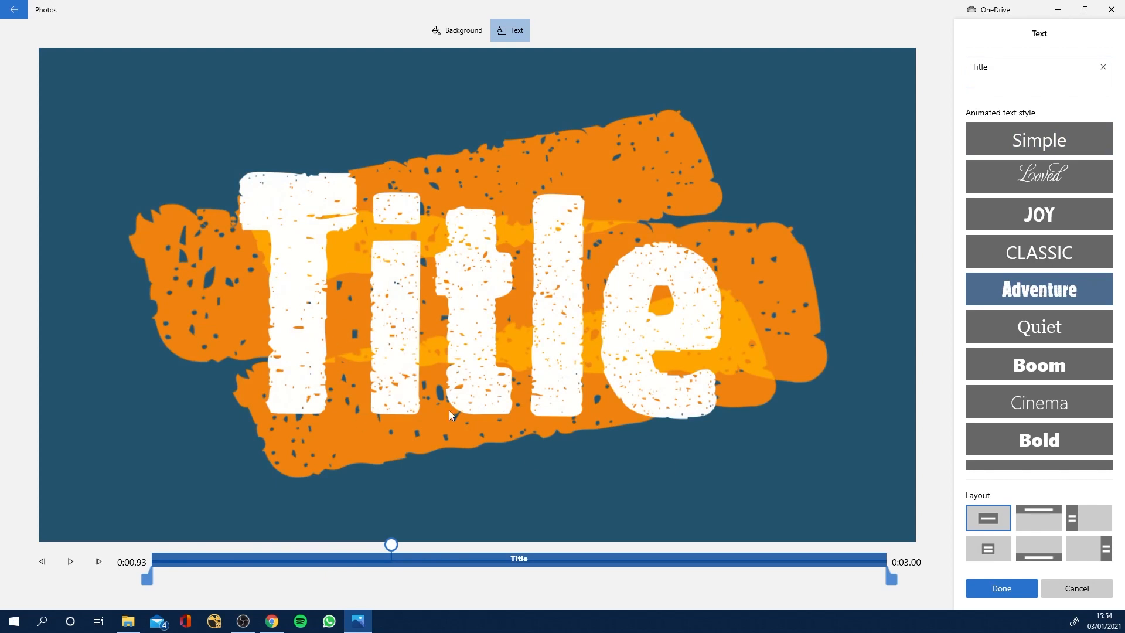
{"action": "left_click_drag", "start_coordinate": [406, 546], "coordinate": [353, 543]}
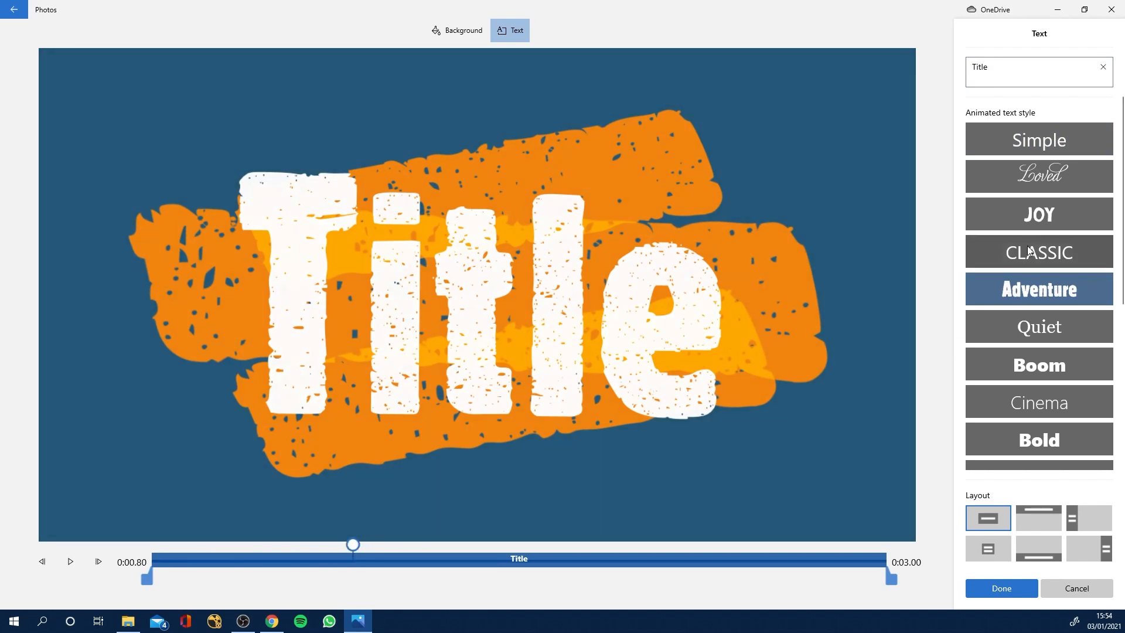
Apply the Joy animated text style to the title card and scrub through its animation.
{"action": "left_click", "coordinate": [1039, 221]}
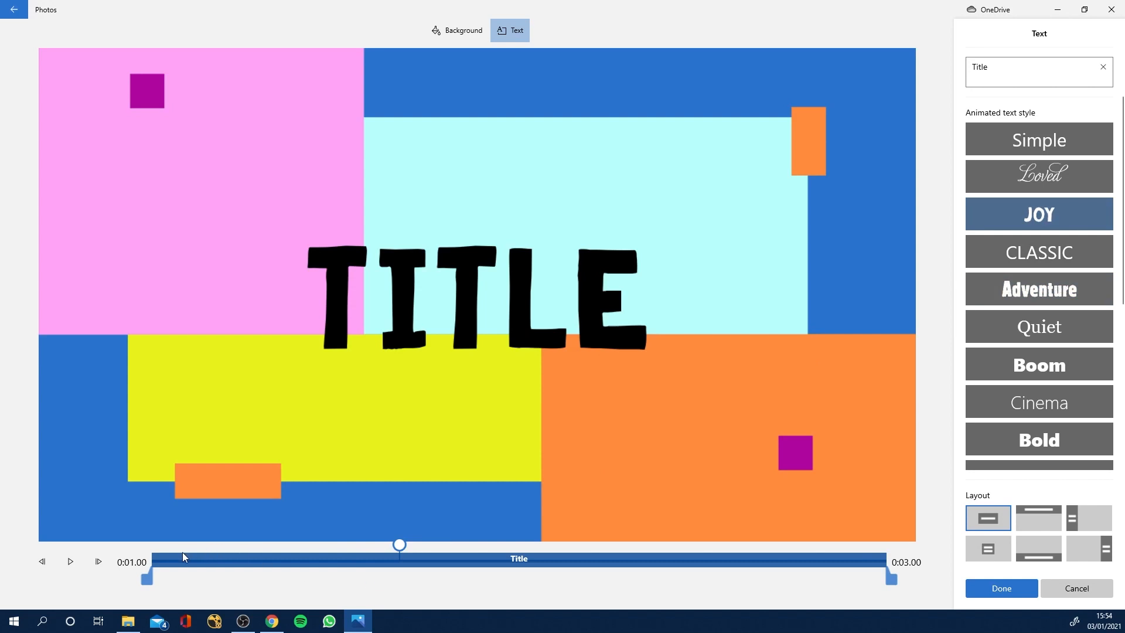
{"action": "left_click_drag", "start_coordinate": [402, 546], "coordinate": [533, 564]}
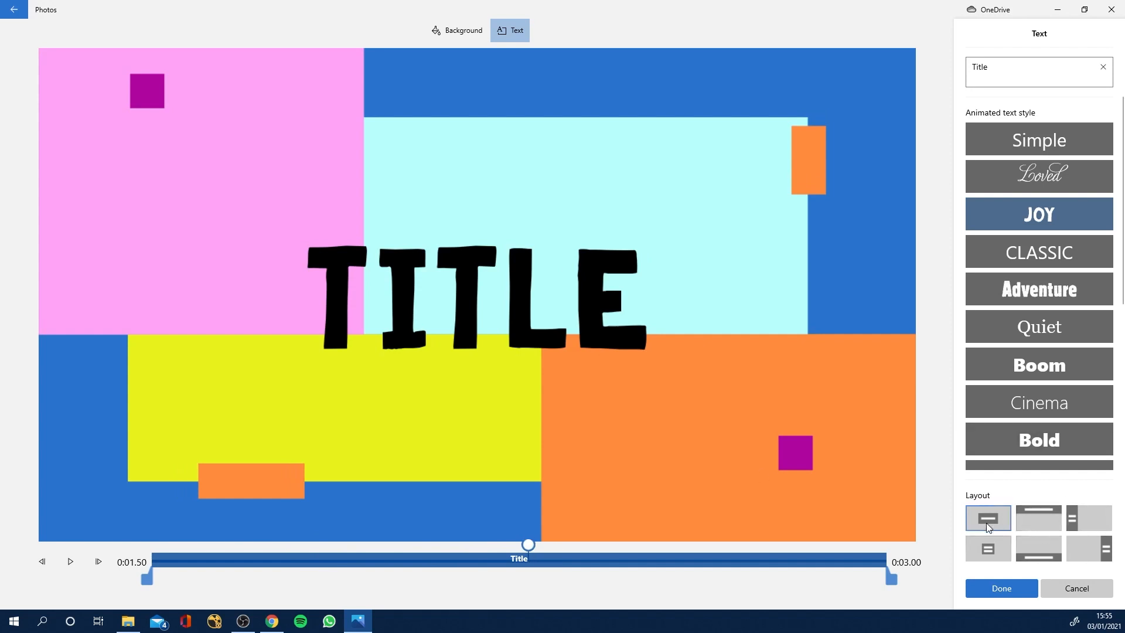
Try the alternative title layouts, including top, left side and bottom, and return to the large centred layout.
{"action": "left_click", "coordinate": [1043, 516]}
{"action": "left_click_drag", "start_coordinate": [399, 545], "coordinate": [434, 565]}
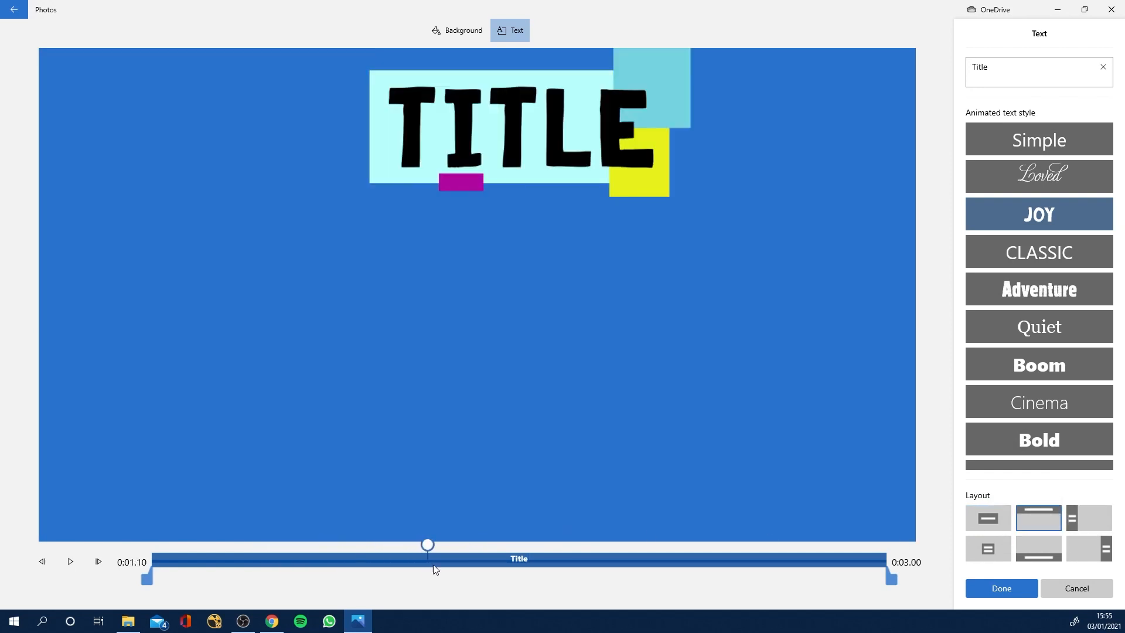
{"action": "left_click", "coordinate": [1088, 518]}
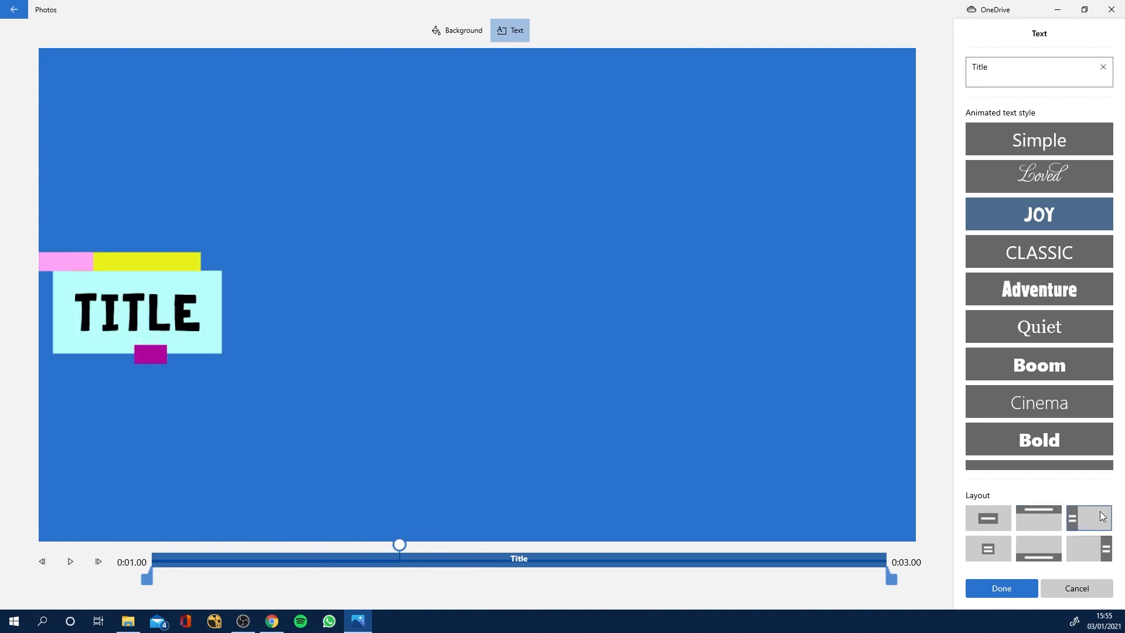
{"action": "left_click", "coordinate": [988, 543]}
{"action": "left_click", "coordinate": [1036, 547]}
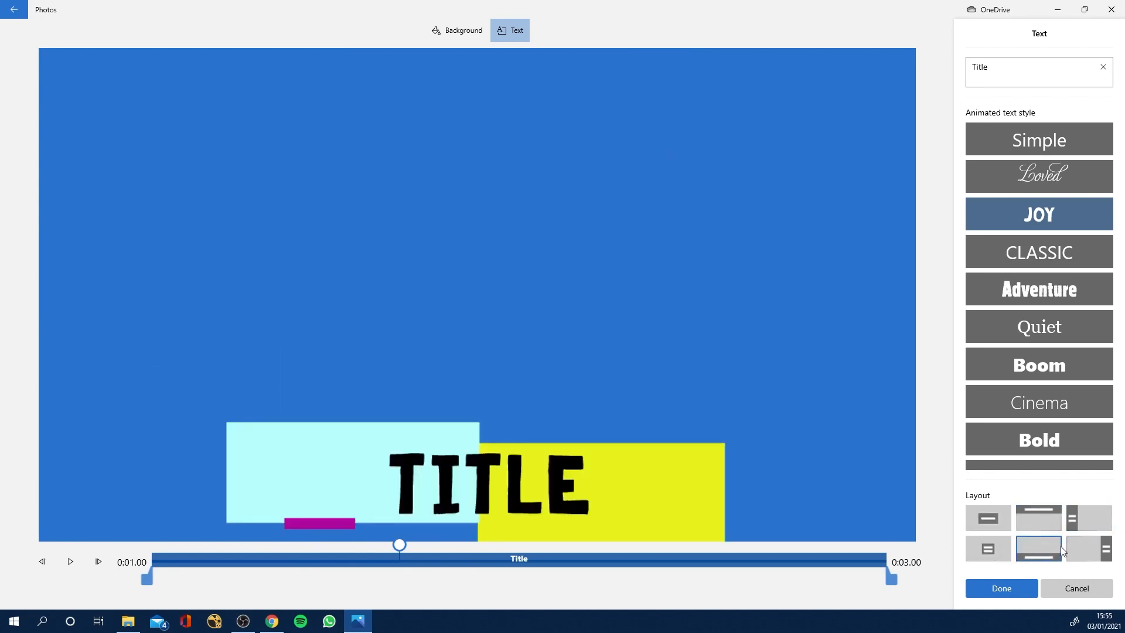
{"action": "left_click", "coordinate": [989, 522]}
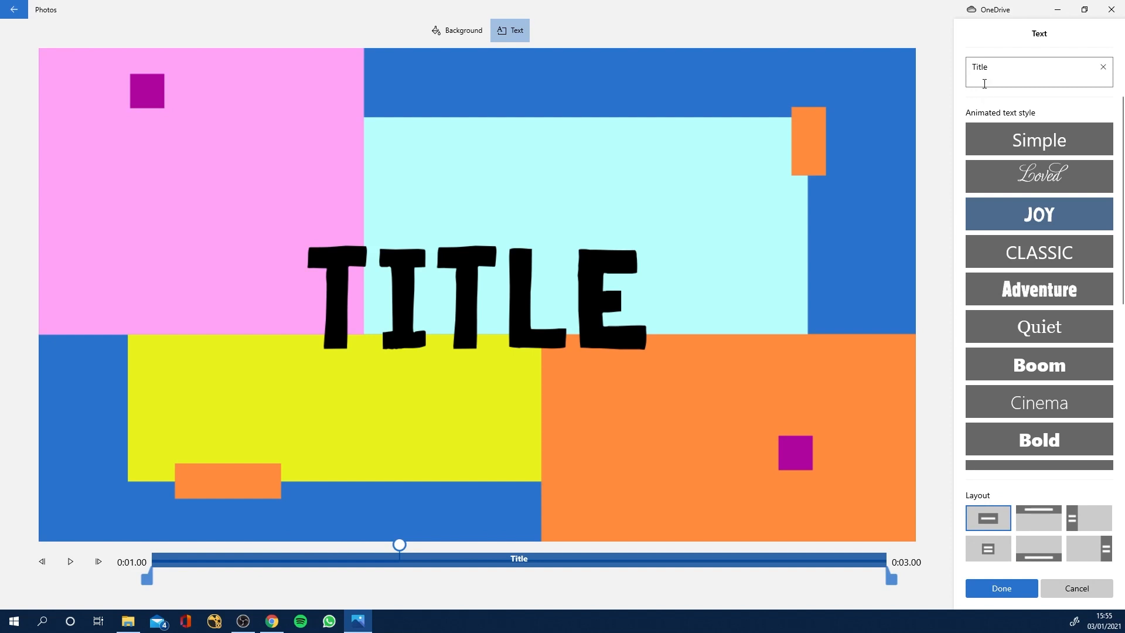
Replace the title card's text with "Lesson 1" and browse the remaining animated text styles.
{"action": "left_click_drag", "start_coordinate": [998, 68], "coordinate": [971, 65]}
{"action": "type", "text": "Lesson 1"}
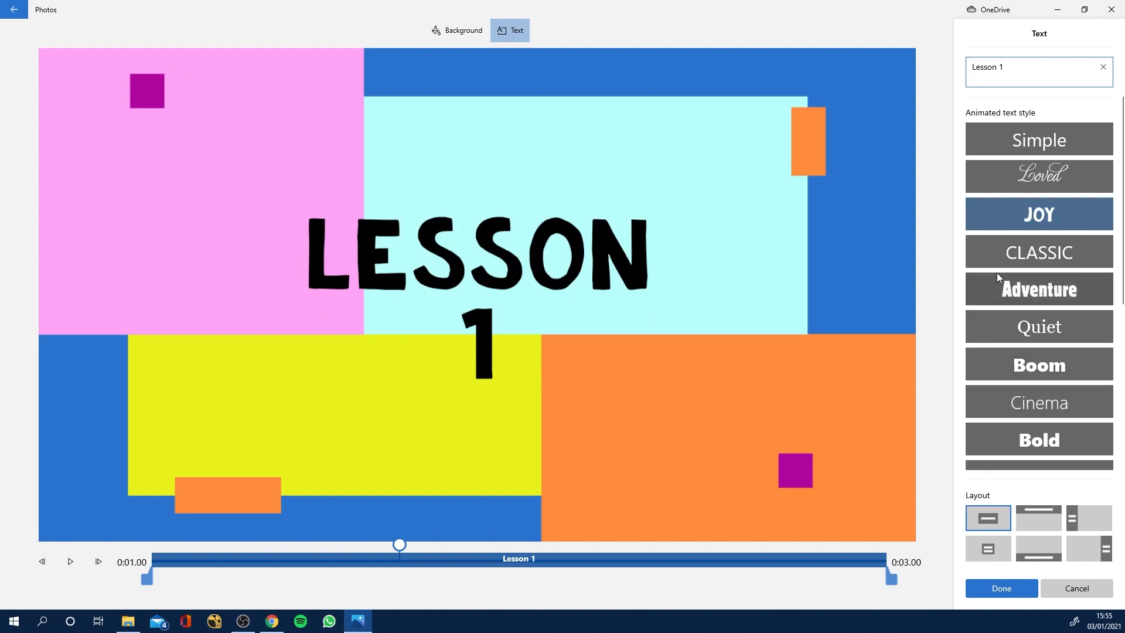
{"action": "left_click_drag", "start_coordinate": [1124, 150], "coordinate": [1123, 306]}
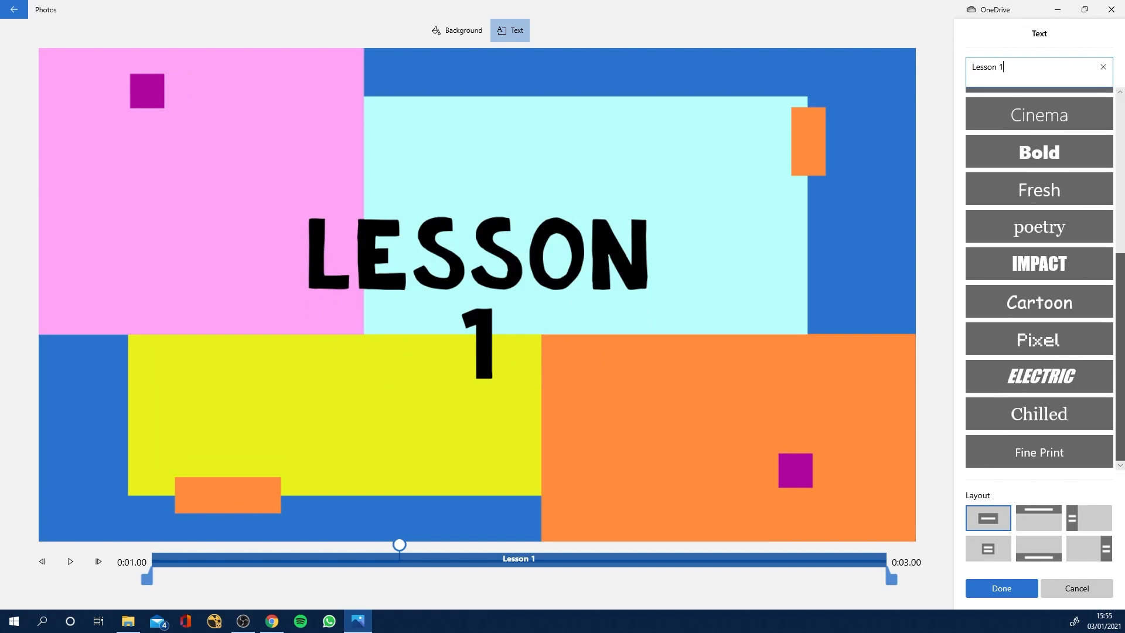
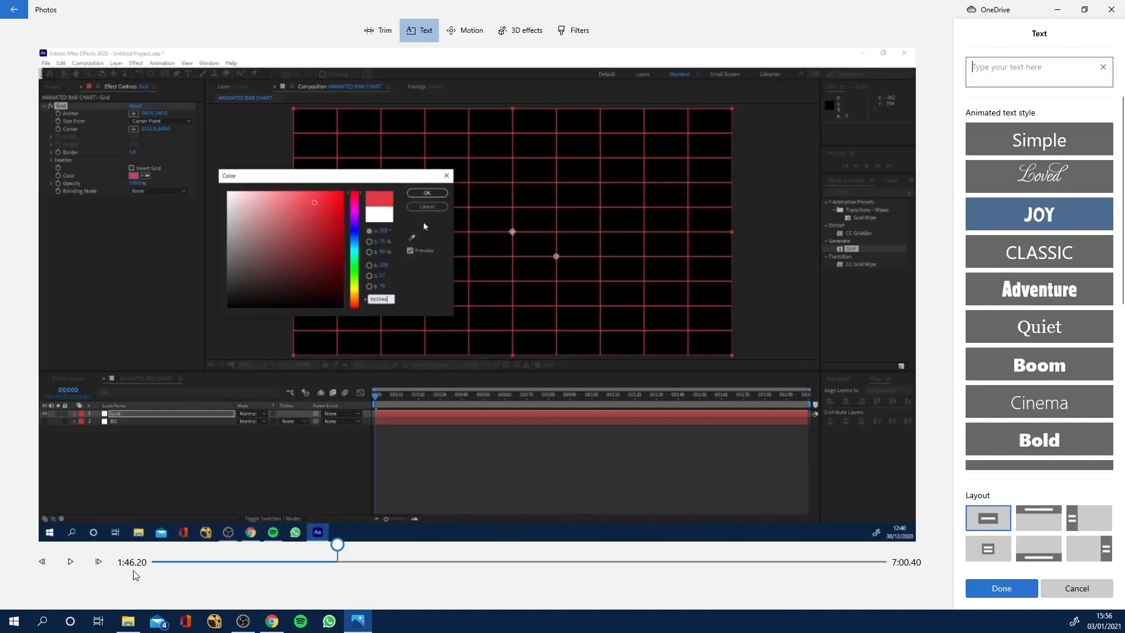
Add the text "Hello" in the Simple animated style to the 7:00 screen-recording clip at about 1:56.
{"action": "mouse_move", "coordinate": [335, 545]}
{"action": "left_mouse_down"}
{"action": "mouse_move", "coordinate": [321, 542]}
{"action": "mouse_move", "coordinate": [349, 554]}
{"action": "mouse_move", "coordinate": [354, 545]}
{"action": "left_mouse_up"}
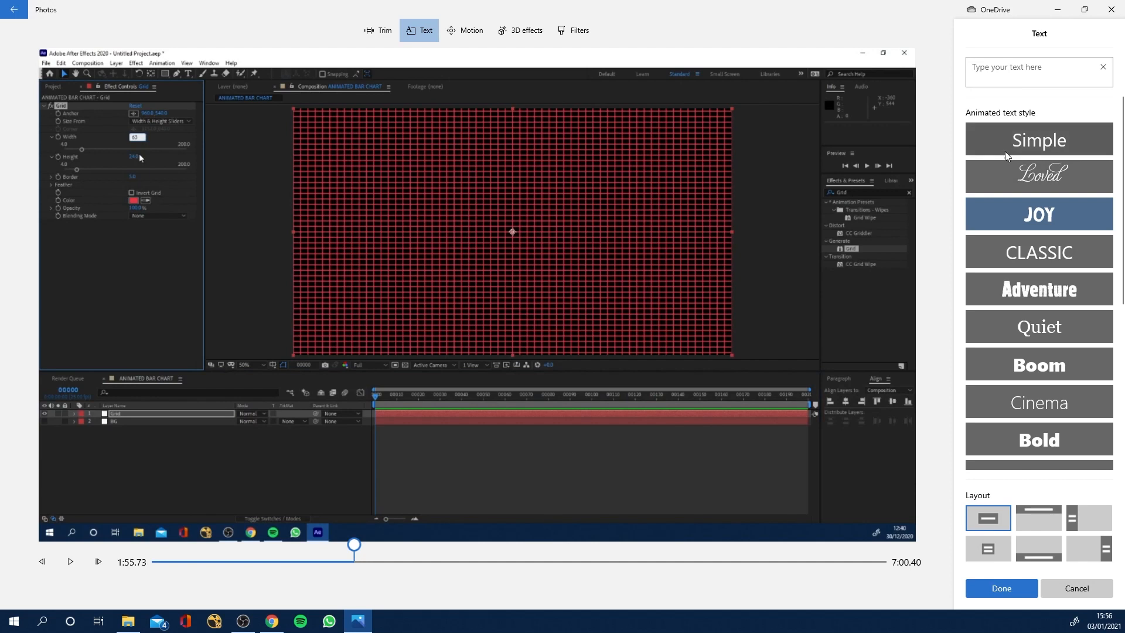
{"action": "left_click", "coordinate": [1033, 141]}
{"action": "left_click", "coordinate": [1037, 80]}
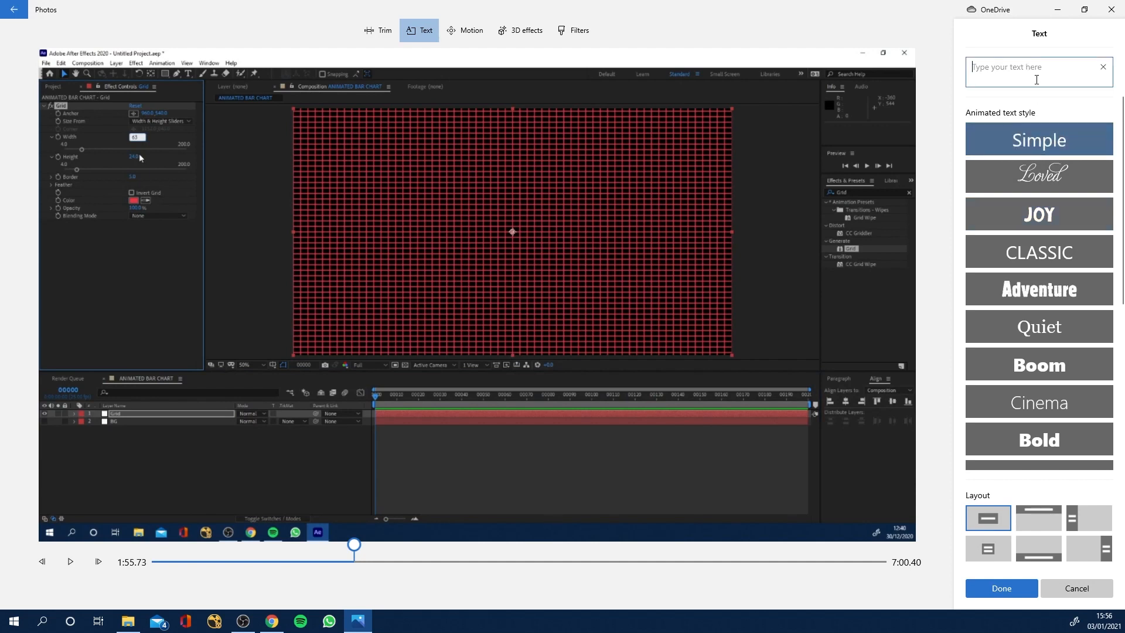
{"action": "type", "text": "Hello"}
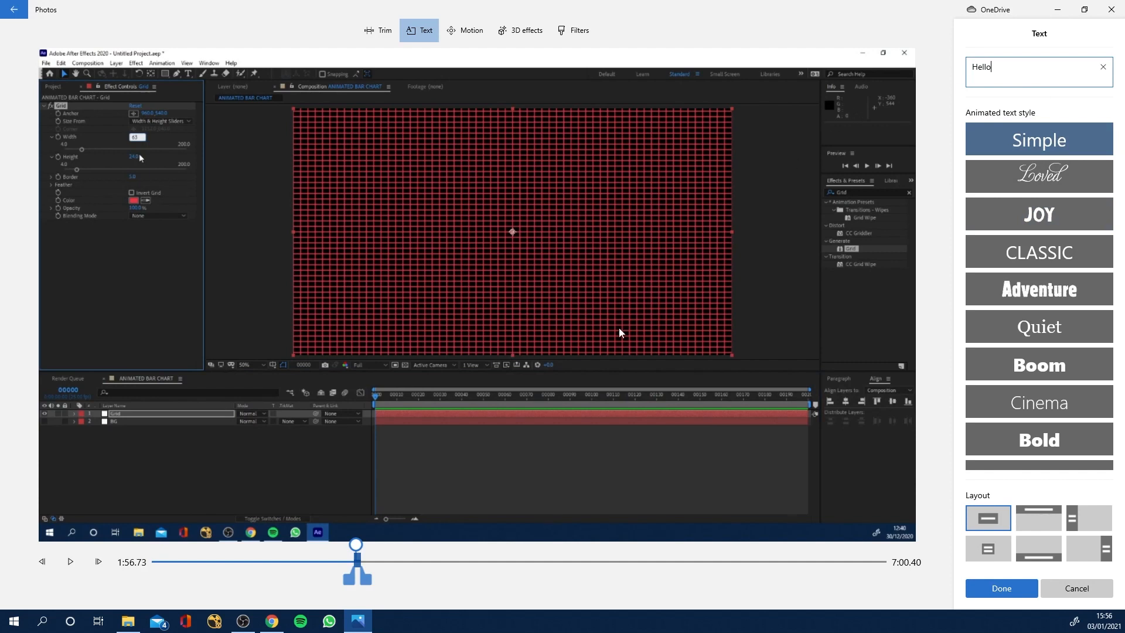
Lengthen the Hello text's duration, shorten it partway back and play the clip to preview the text animation.
{"action": "left_click", "coordinate": [352, 547]}
{"action": "left_click", "coordinate": [70, 562]}
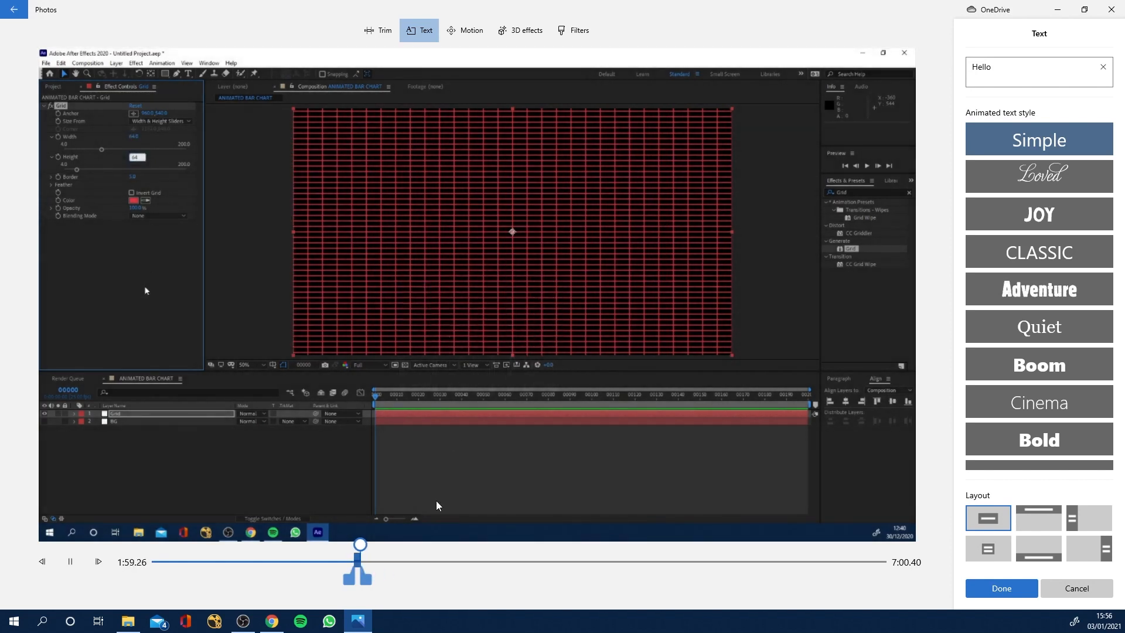
{"action": "left_click_drag", "start_coordinate": [375, 579], "coordinate": [427, 579]}
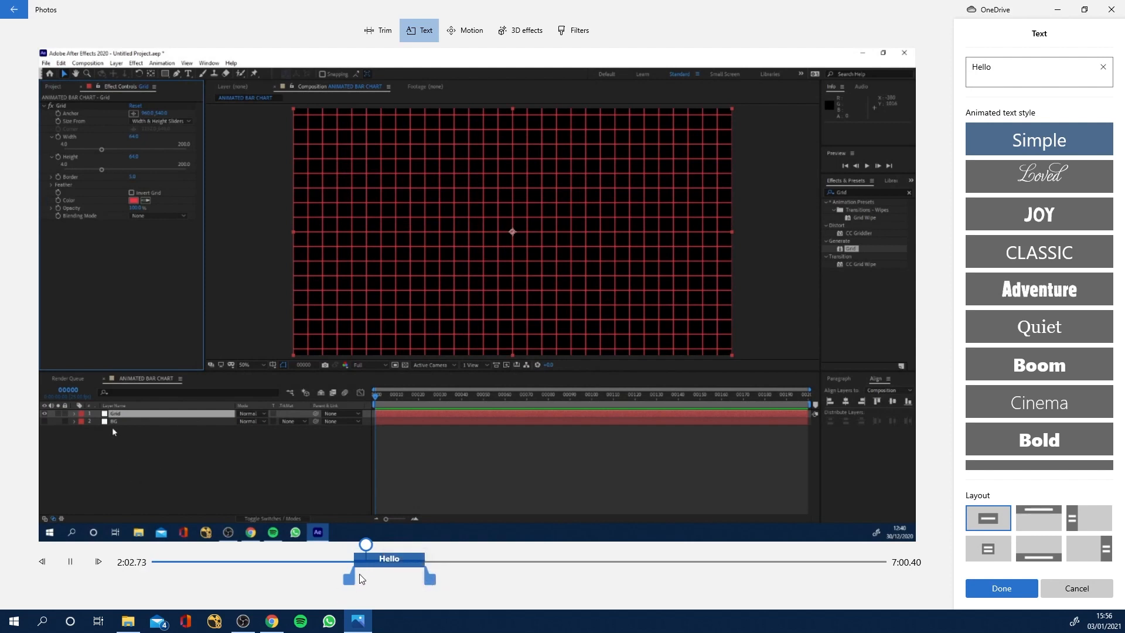
{"action": "left_click_drag", "start_coordinate": [369, 551], "coordinate": [351, 549]}
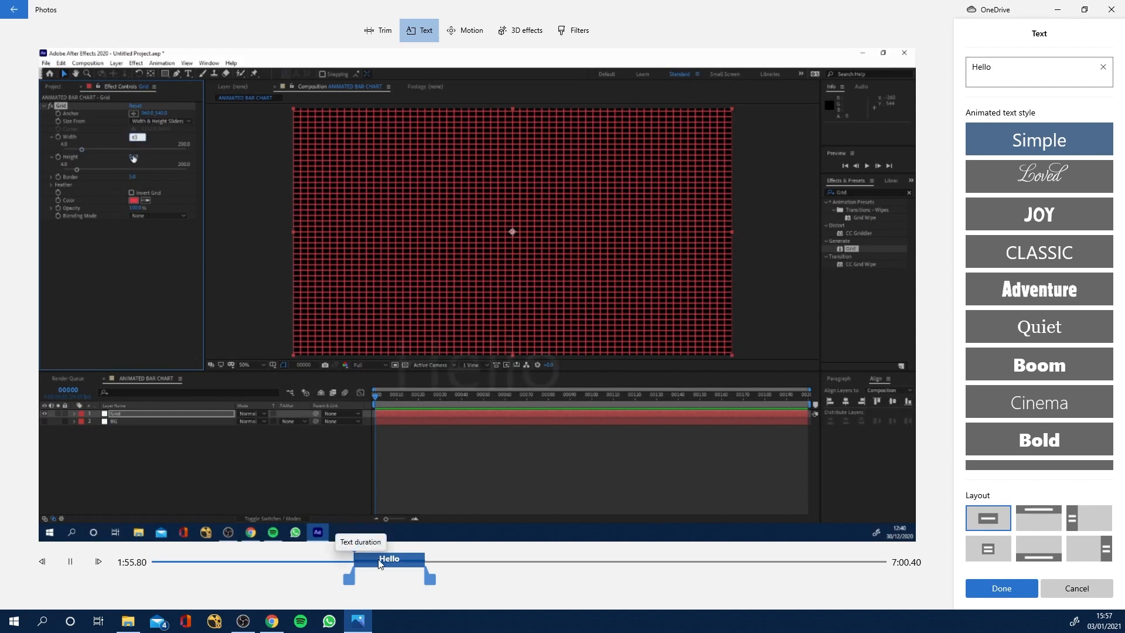
{"action": "left_click_drag", "start_coordinate": [427, 574], "coordinate": [400, 578]}
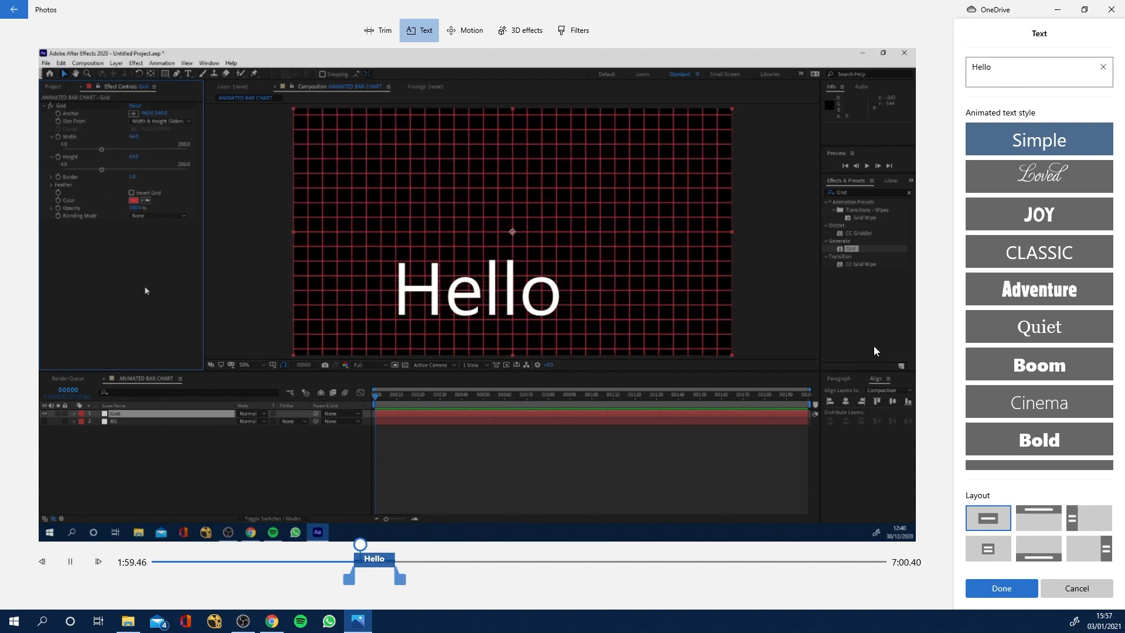
{"action": "left_click", "coordinate": [70, 562]}
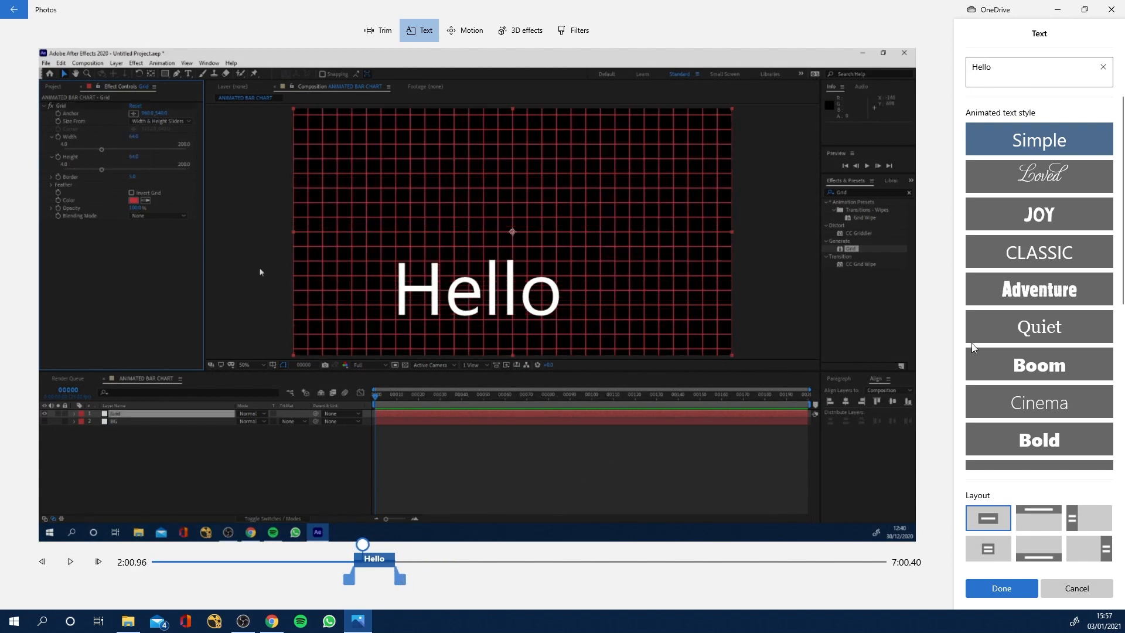
Give the Hello text the bottom layout and Classic style, shorten its duration slightly and save the text edit.
{"action": "left_click", "coordinate": [1037, 523]}
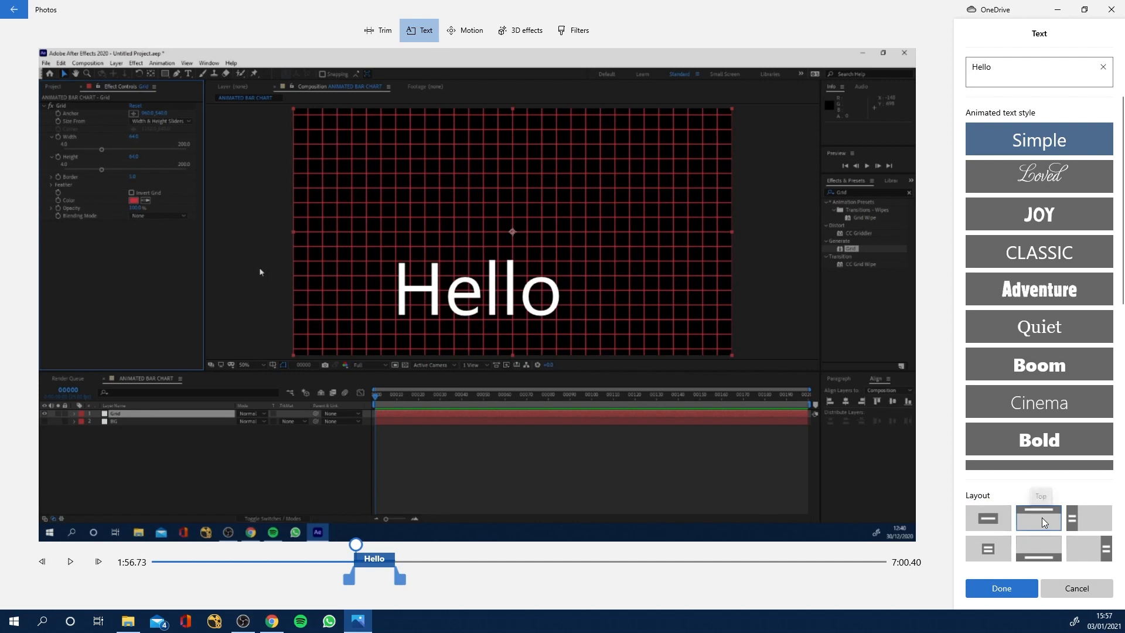
{"action": "left_click", "coordinate": [1034, 547]}
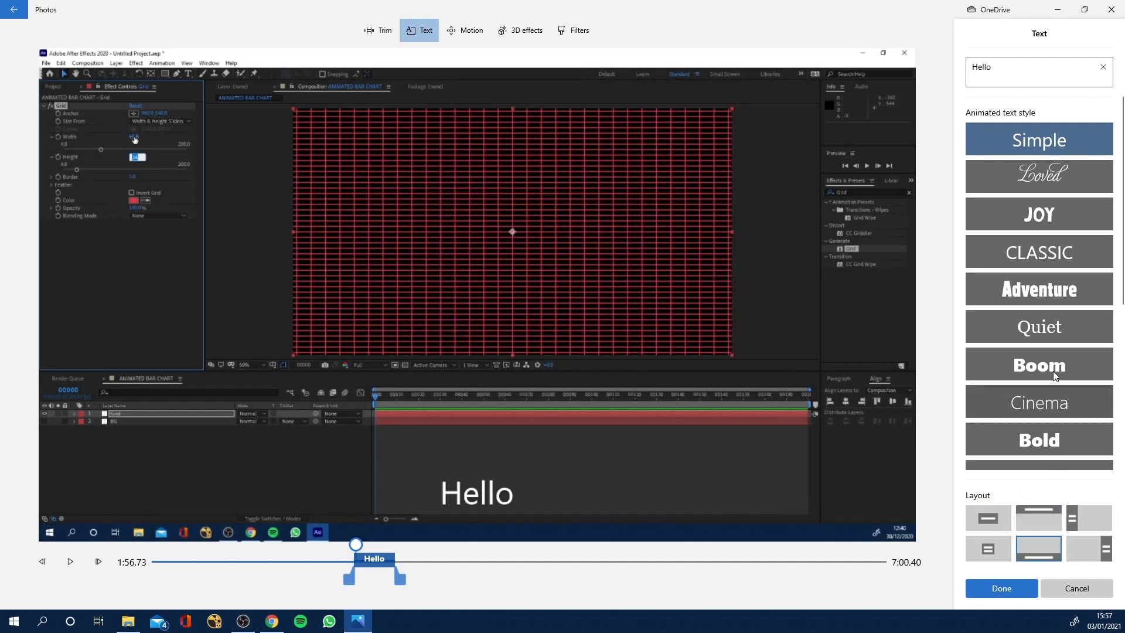
{"action": "left_click", "coordinate": [1040, 252]}
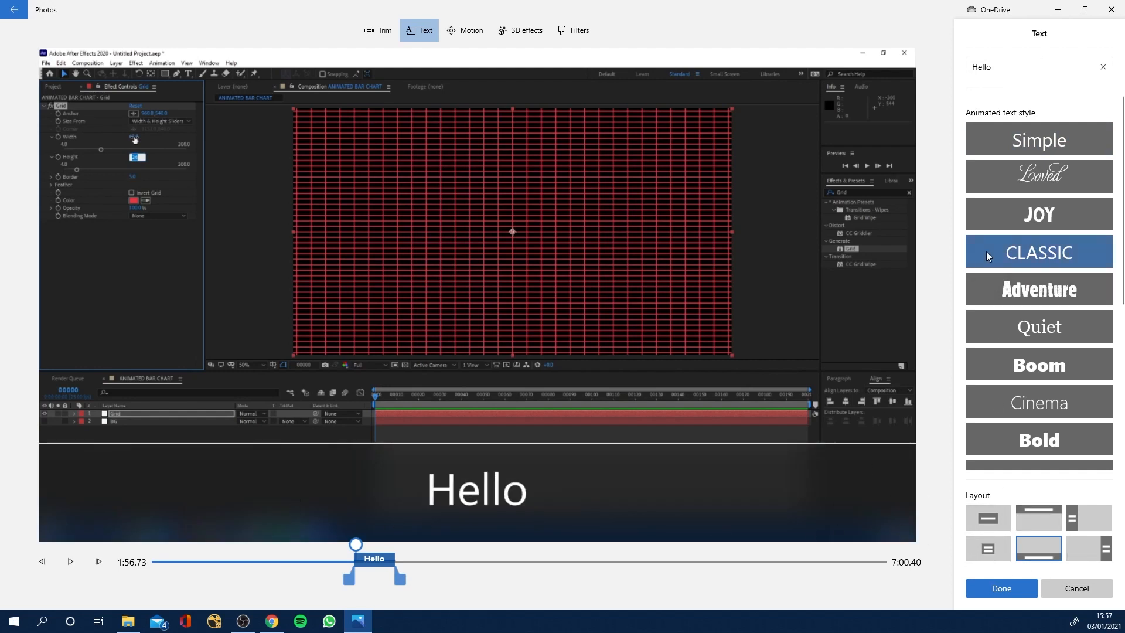
{"action": "mouse_move", "coordinate": [397, 581]}
{"action": "left_mouse_down"}
{"action": "mouse_move", "coordinate": [489, 581]}
{"action": "mouse_move", "coordinate": [388, 583]}
{"action": "left_mouse_up"}
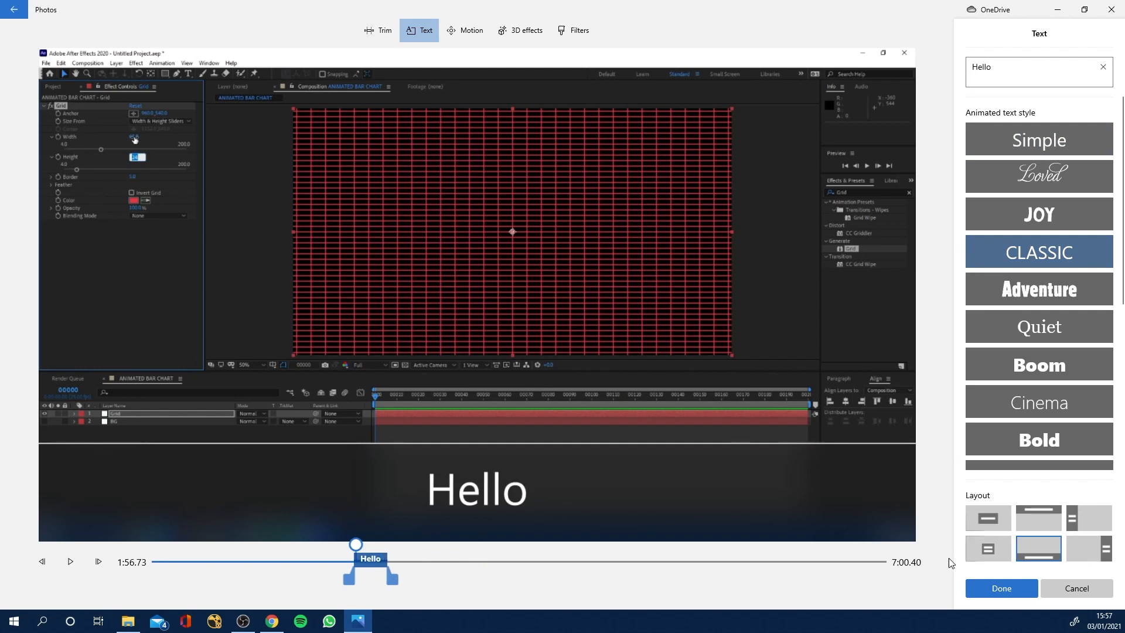
{"action": "left_click", "coordinate": [1003, 590]}
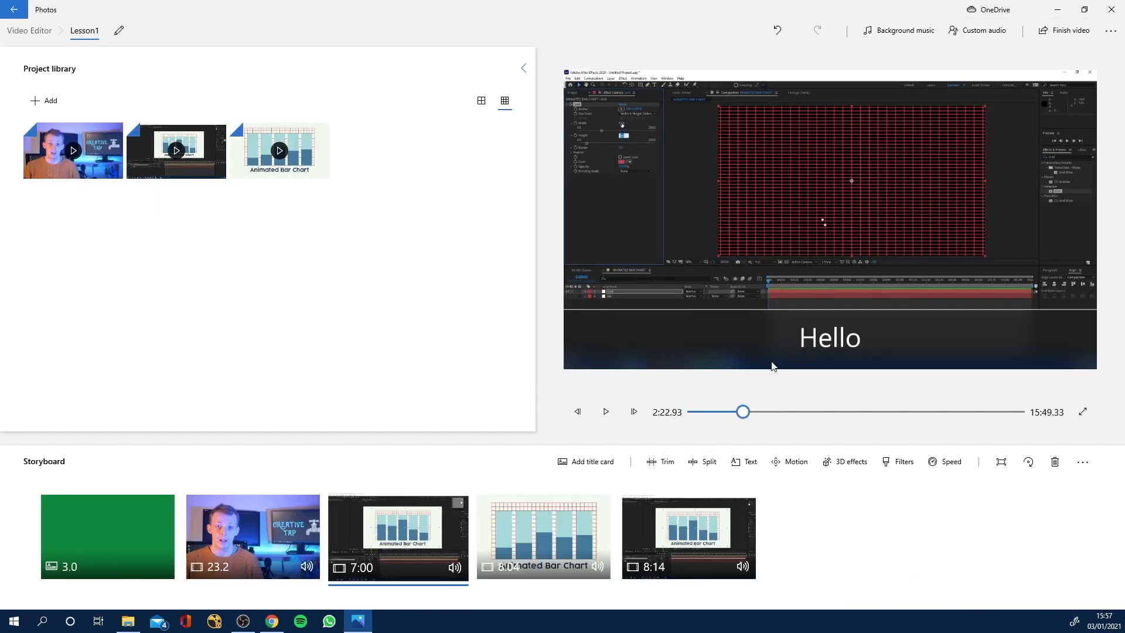
Add the Anodised track as background music at about half volume and play the section containing the Hello text.
{"action": "left_click_drag", "start_coordinate": [743, 418], "coordinate": [741, 417]}
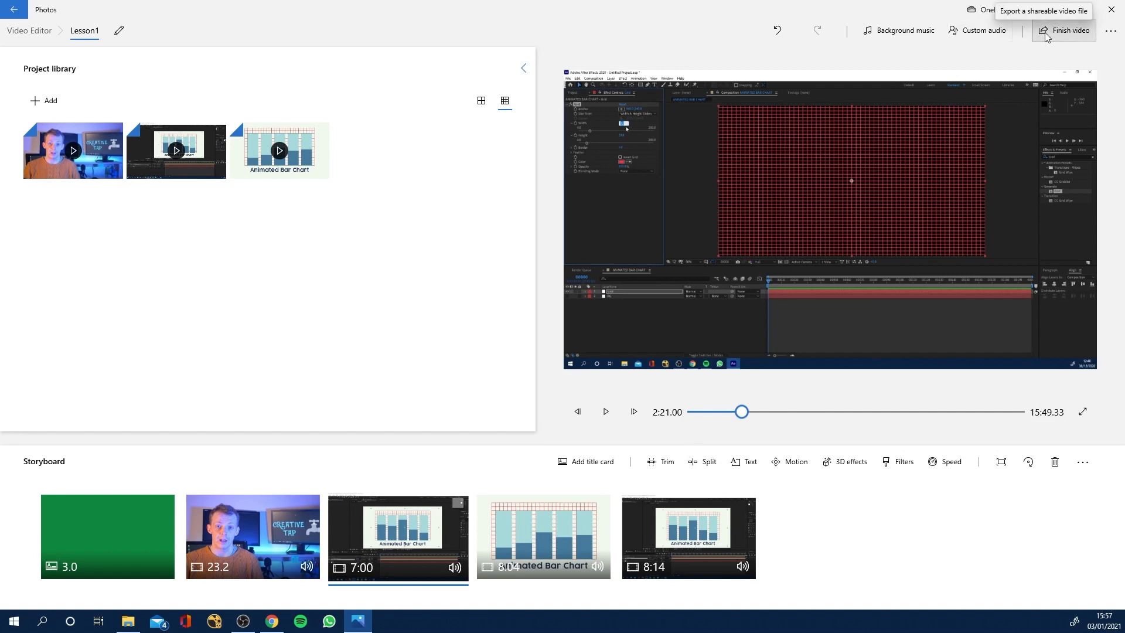
{"action": "left_click", "coordinate": [909, 32]}
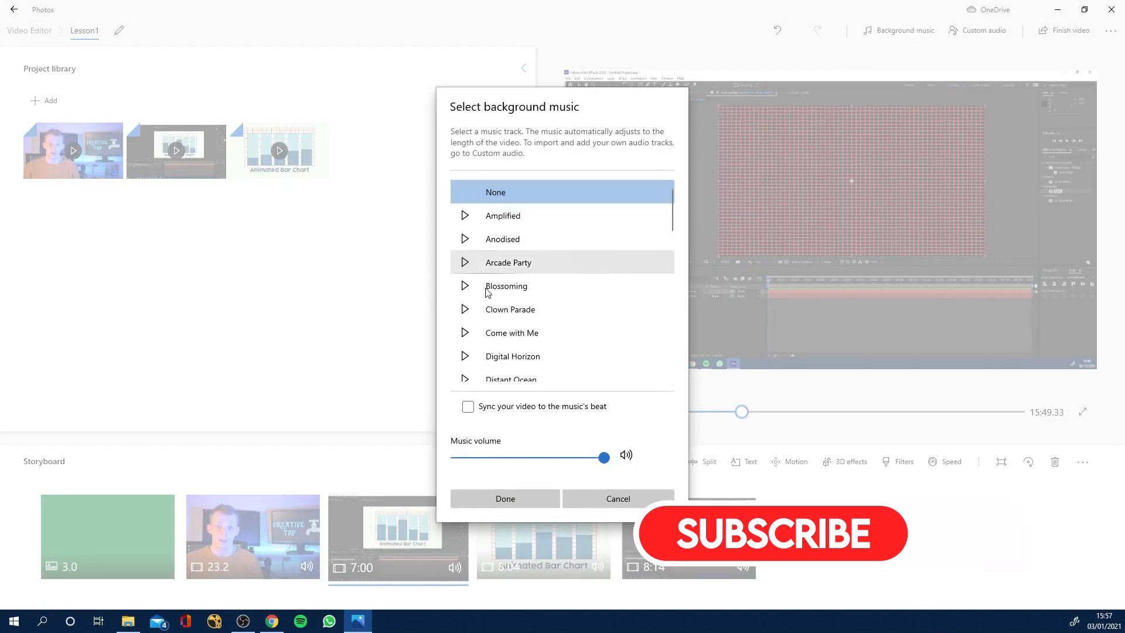
{"action": "left_click", "coordinate": [465, 239]}
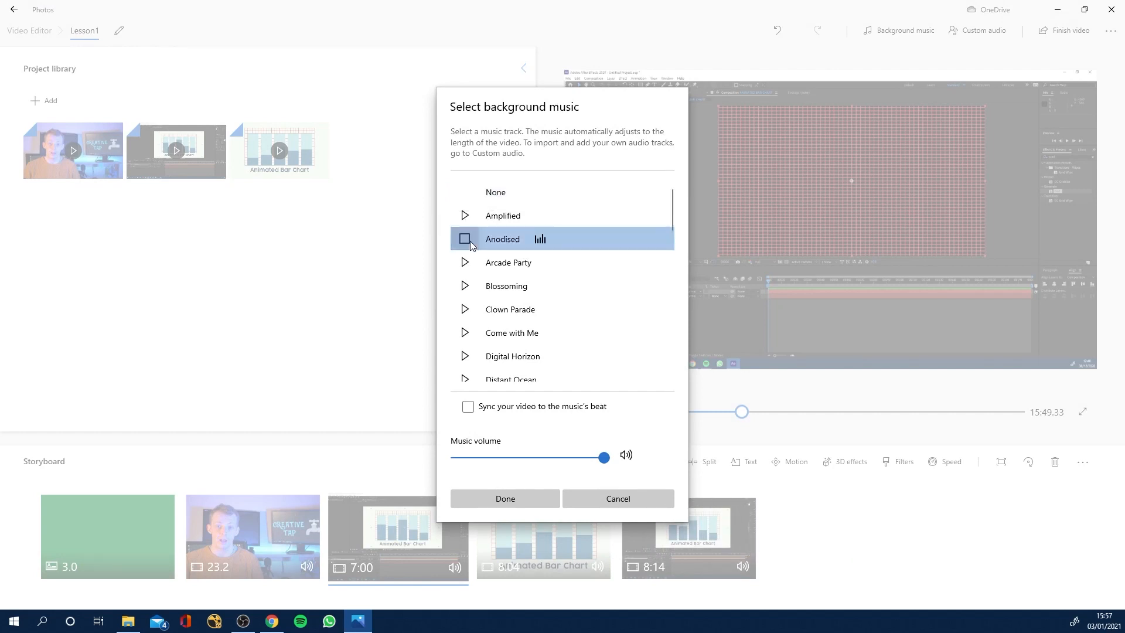
{"action": "left_click", "coordinate": [465, 239]}
{"action": "left_click_drag", "start_coordinate": [570, 463], "coordinate": [524, 463]}
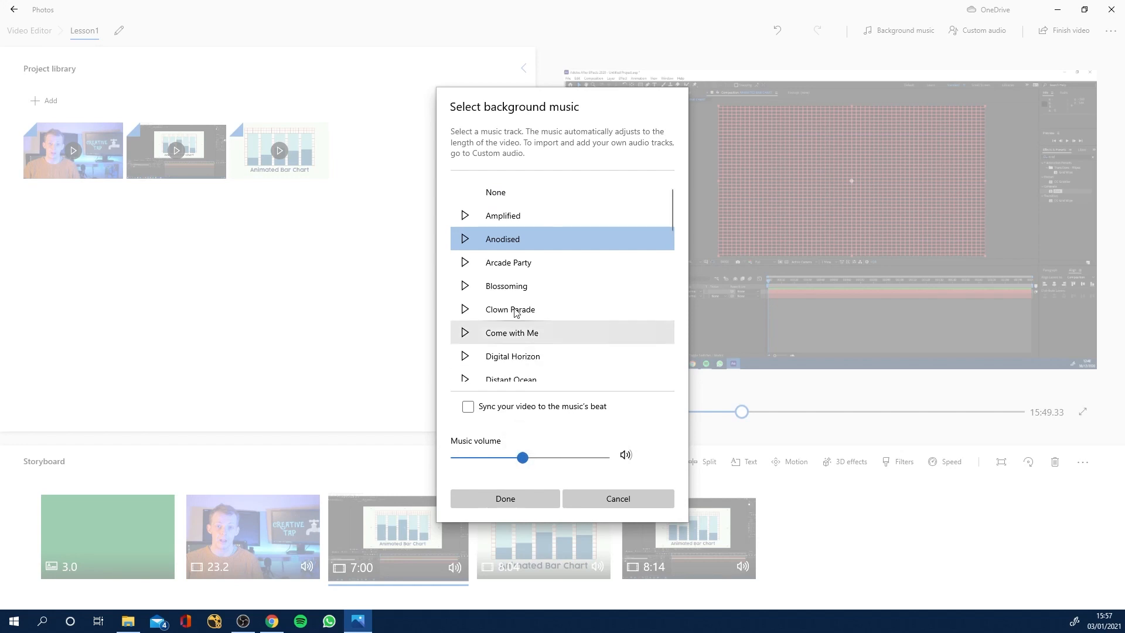
{"action": "left_click", "coordinate": [466, 241]}
{"action": "left_click", "coordinate": [466, 241]}
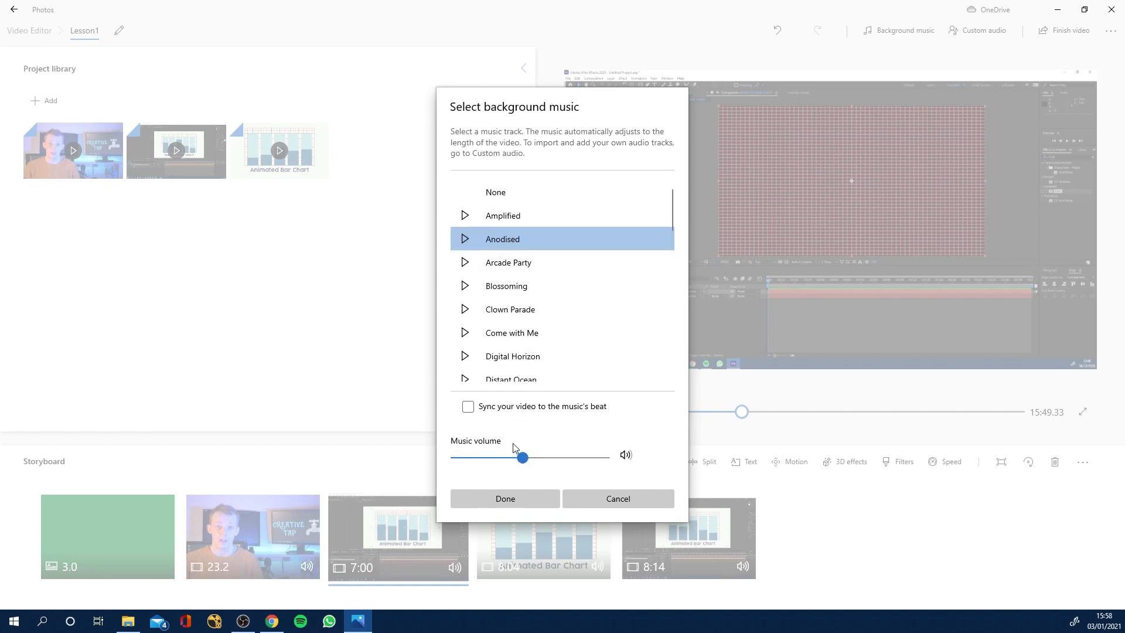
{"action": "left_click", "coordinate": [523, 498]}
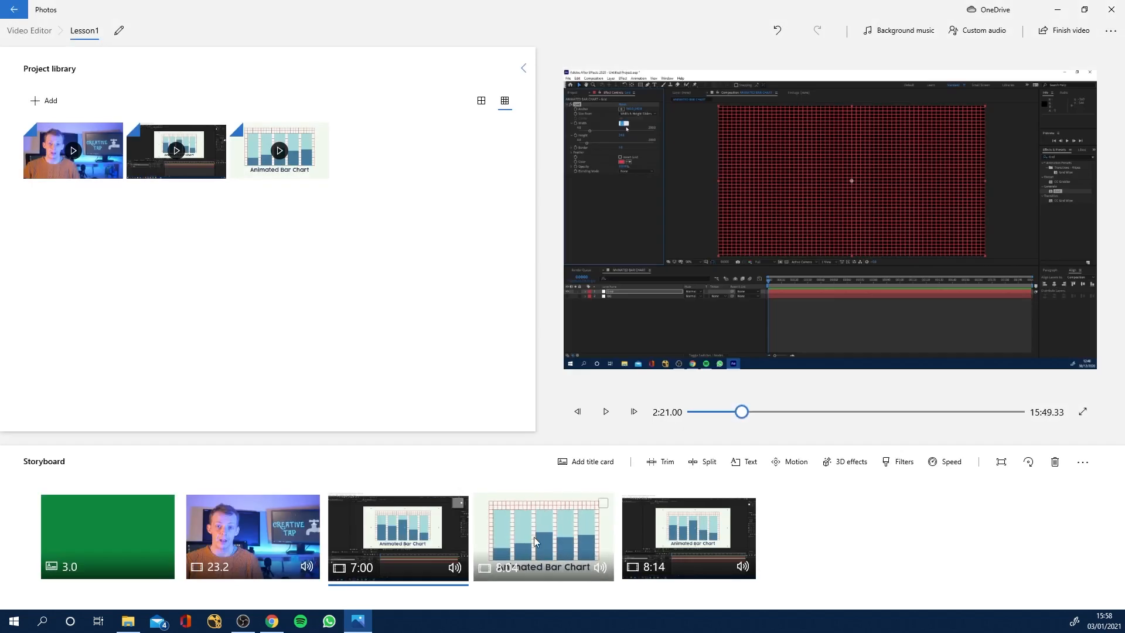
{"action": "left_click", "coordinate": [606, 414]}
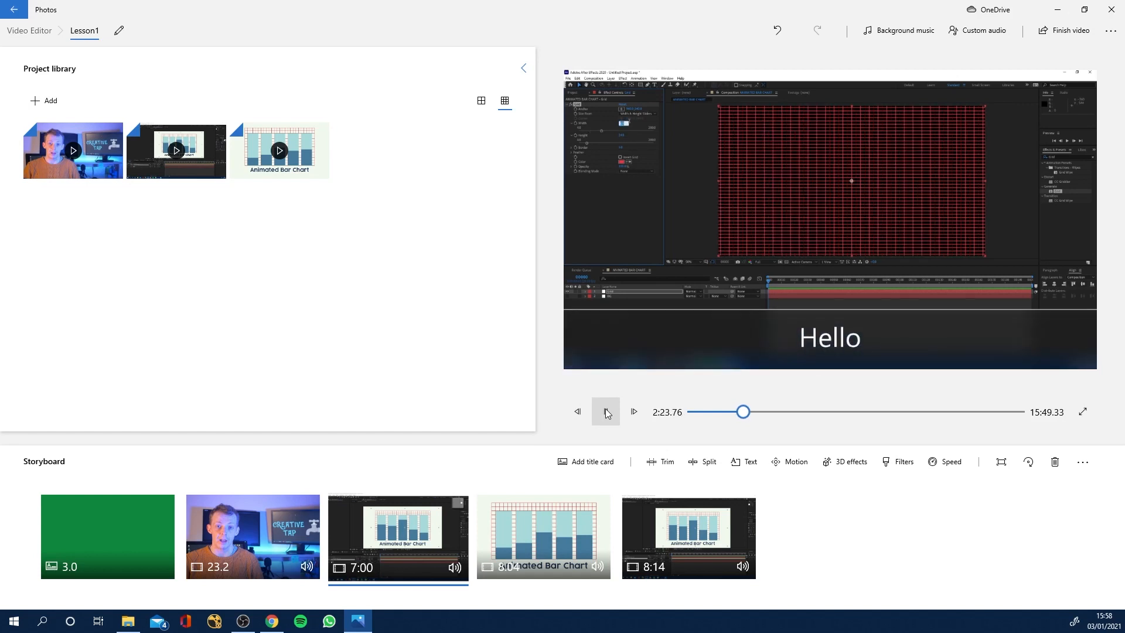
{"action": "left_click", "coordinate": [607, 414]}
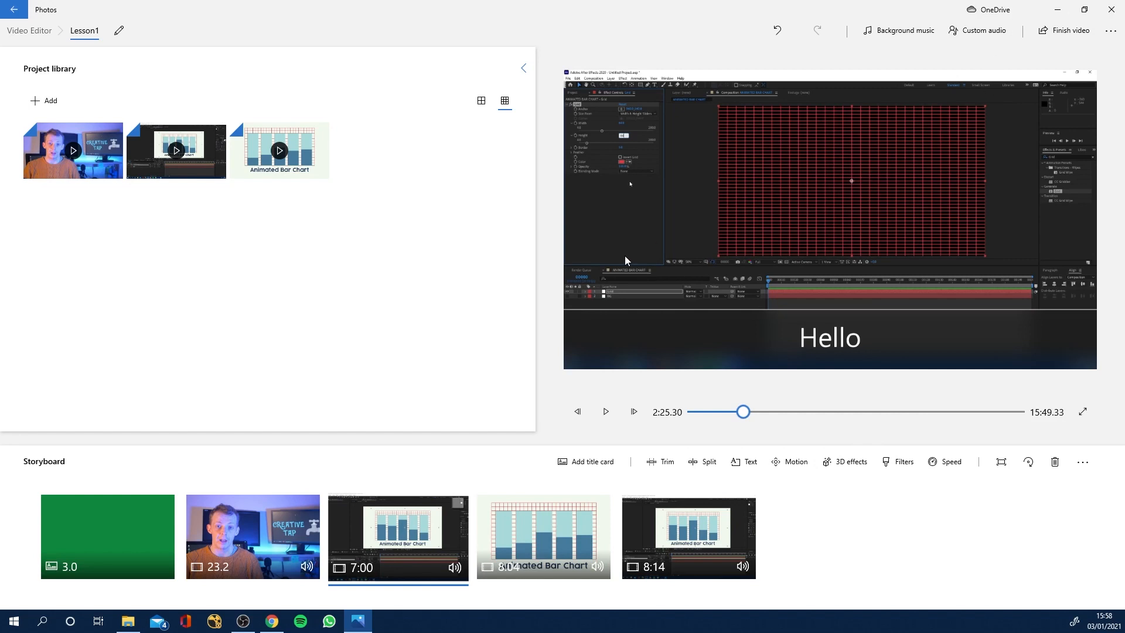
Import the Dorris Day MP3 from the audio files folder as a custom audio track.
{"action": "left_click", "coordinate": [976, 35]}
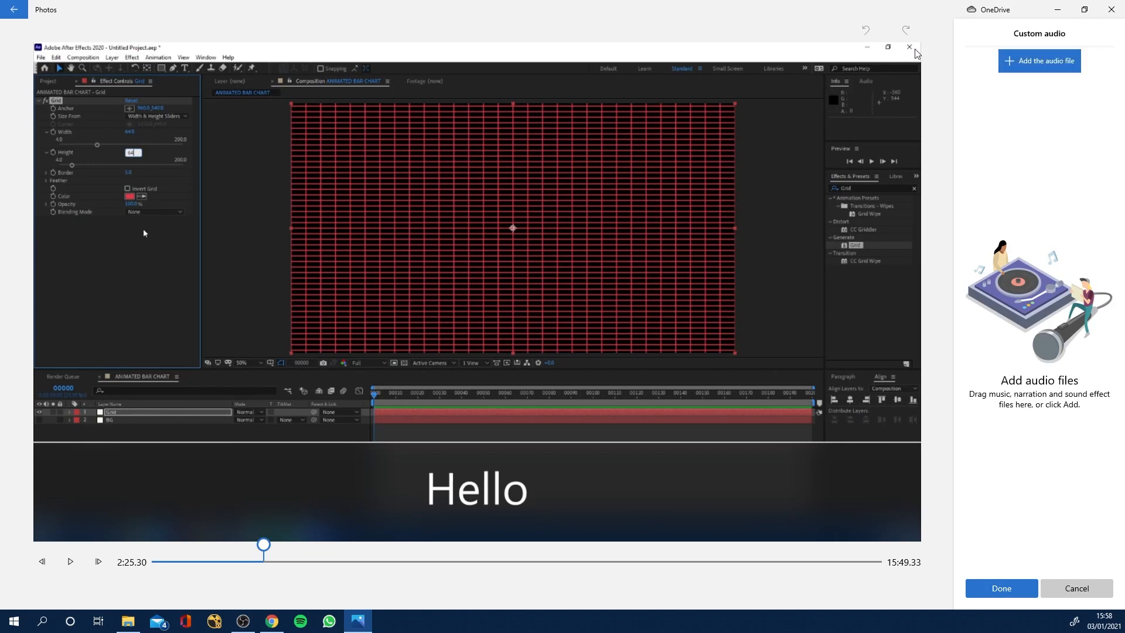
{"action": "left_click", "coordinate": [14, 10]}
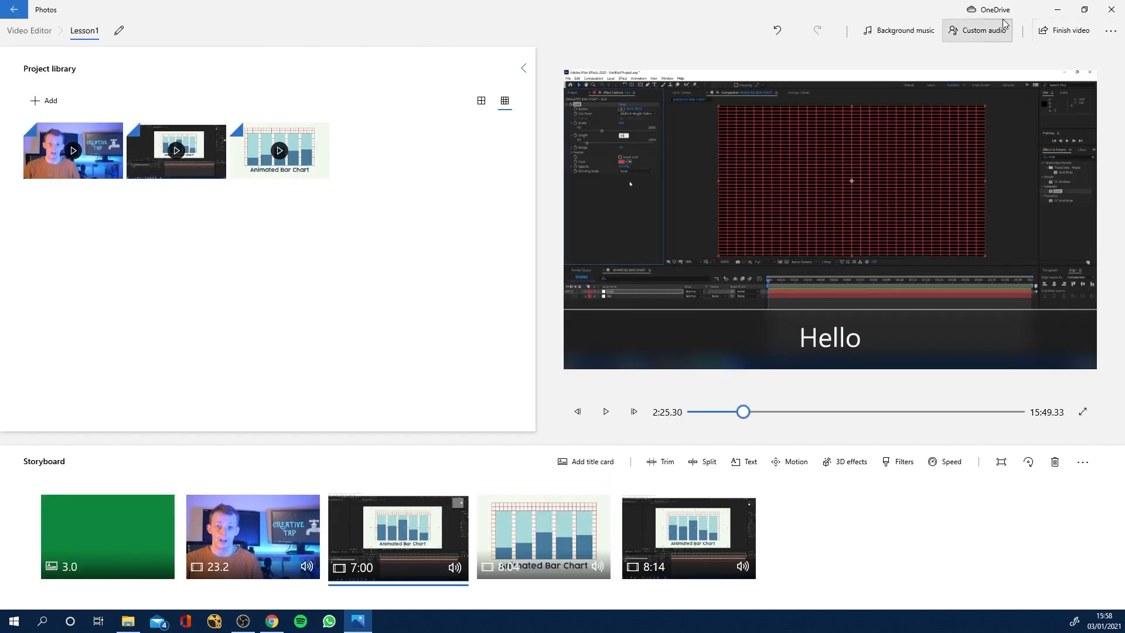
{"action": "left_click", "coordinate": [953, 32]}
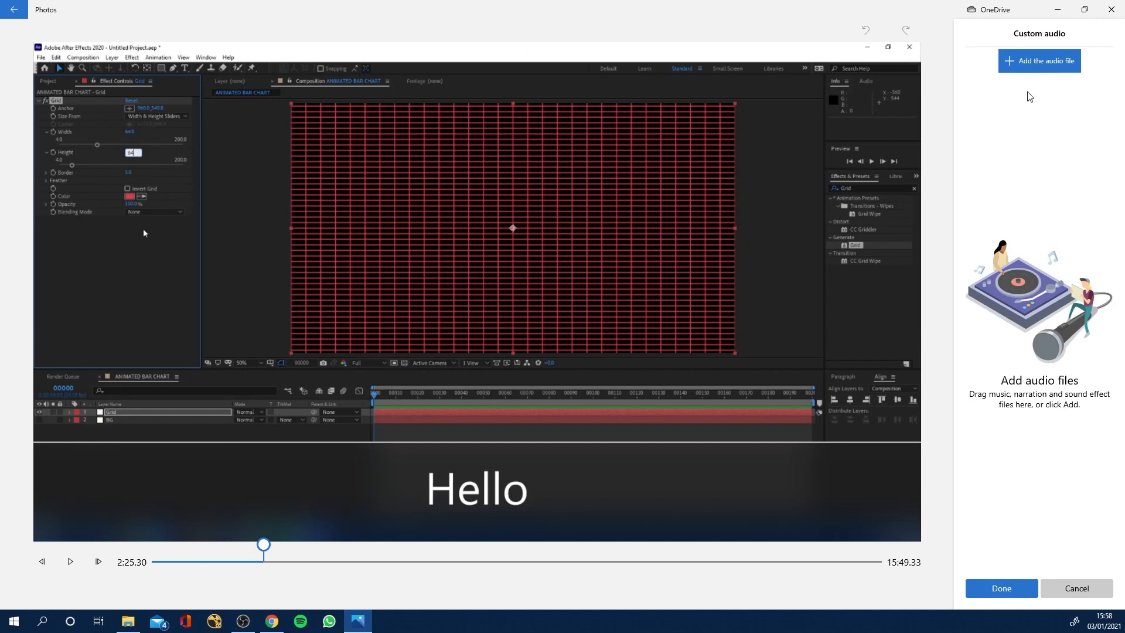
{"action": "left_click", "coordinate": [1039, 61]}
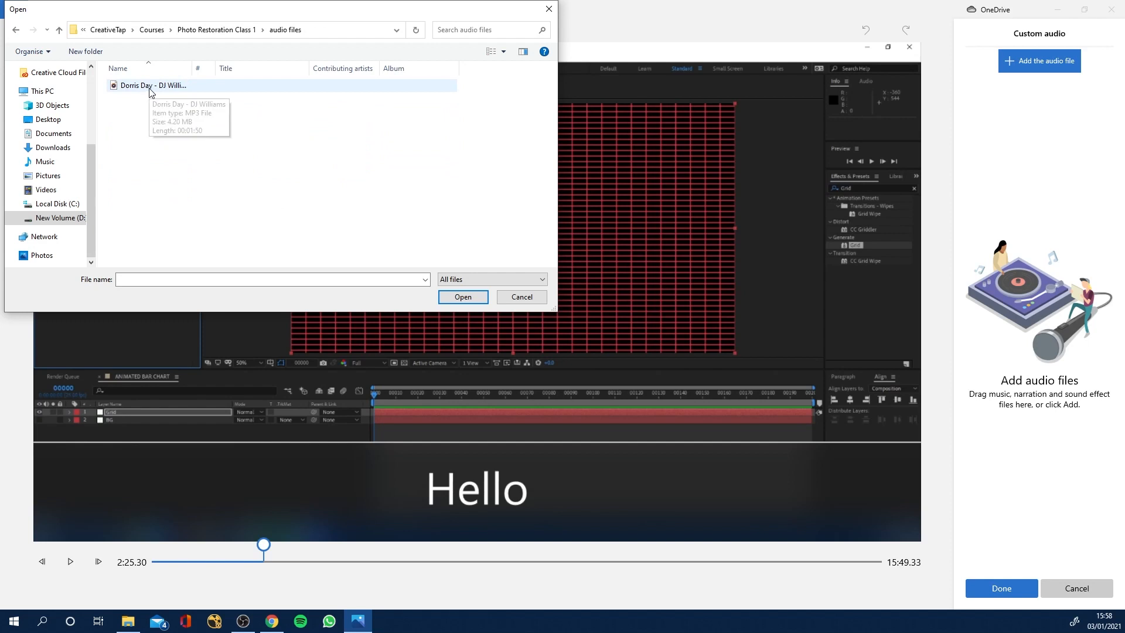
{"action": "left_click", "coordinate": [150, 92]}
{"action": "left_click", "coordinate": [462, 297]}
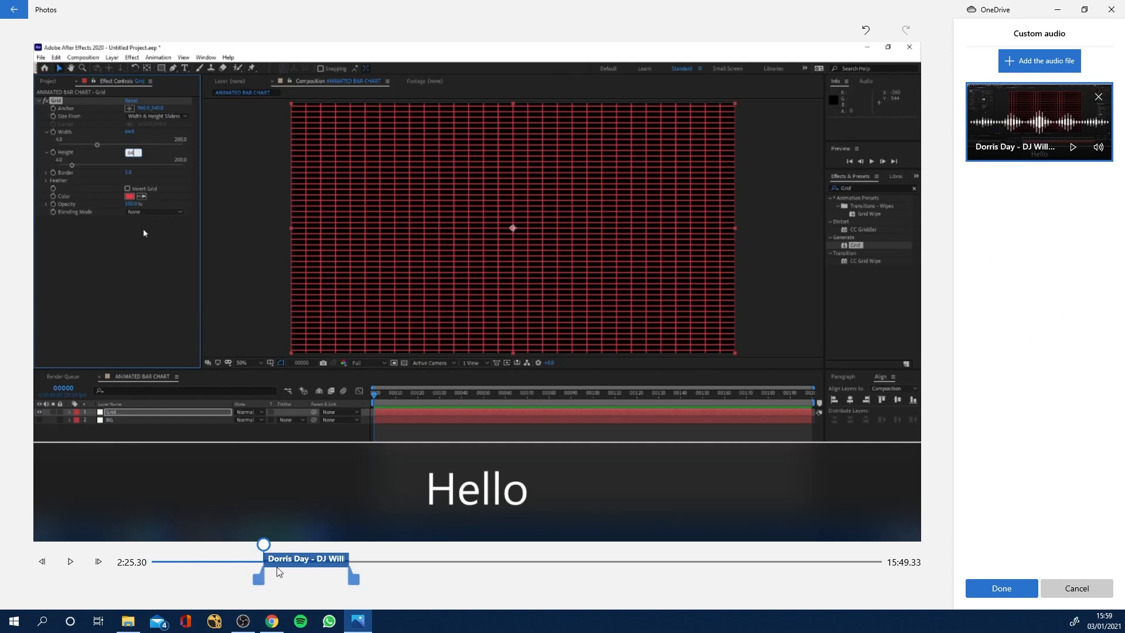
Preview the video with the custom audio track from about 2:42, then discard the custom audio changes.
{"action": "left_click_drag", "start_coordinate": [264, 545], "coordinate": [276, 547]}
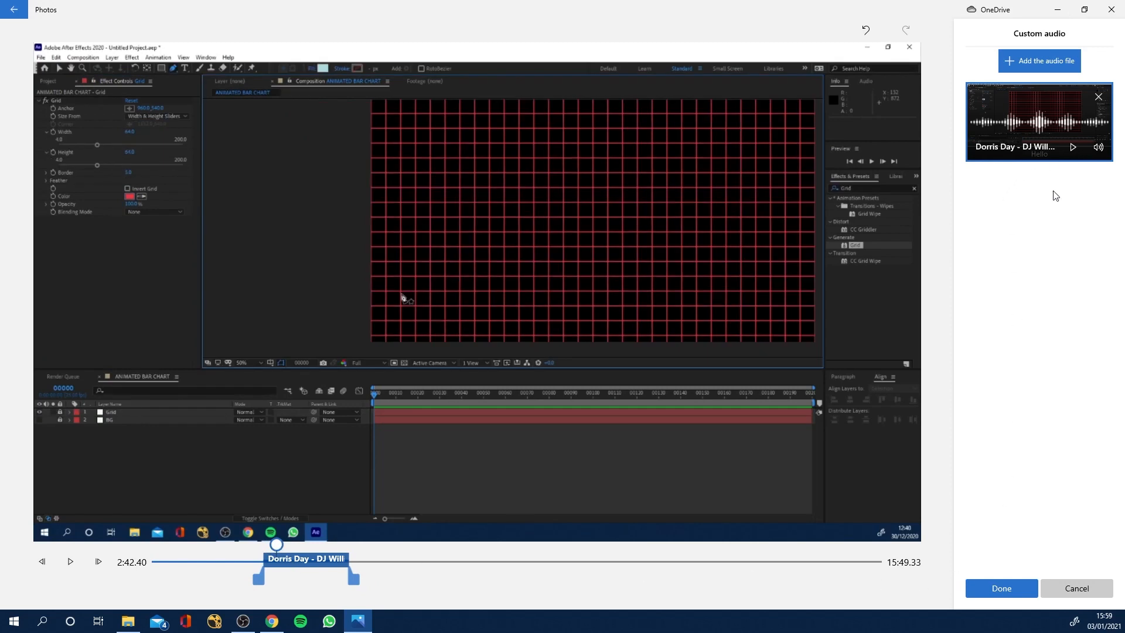
{"action": "left_click", "coordinate": [71, 561]}
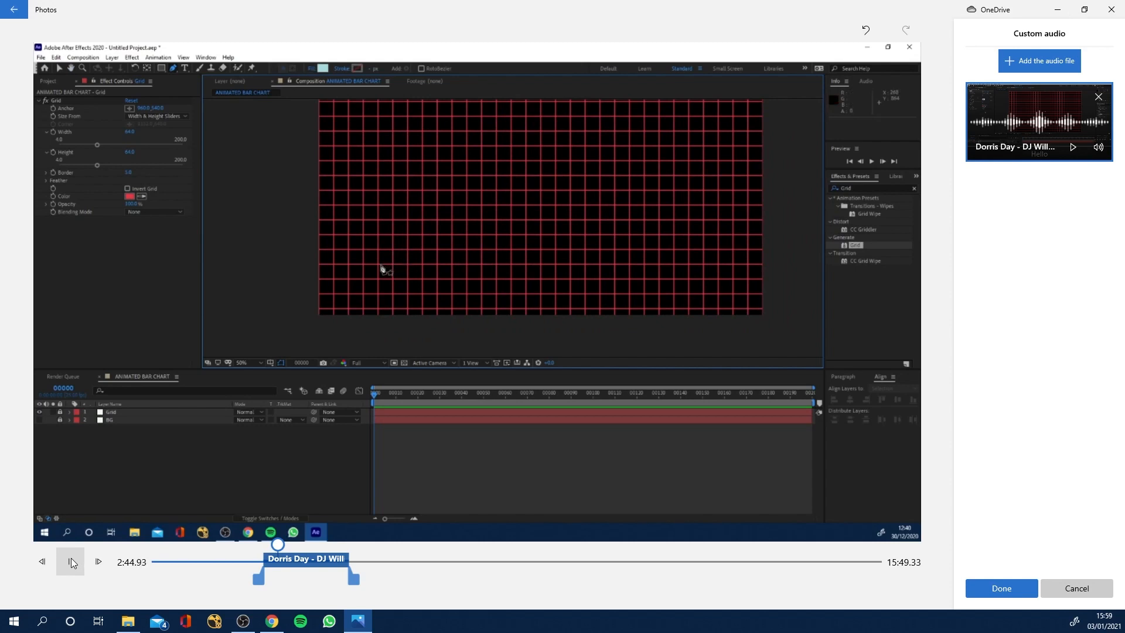
{"action": "left_click", "coordinate": [72, 562]}
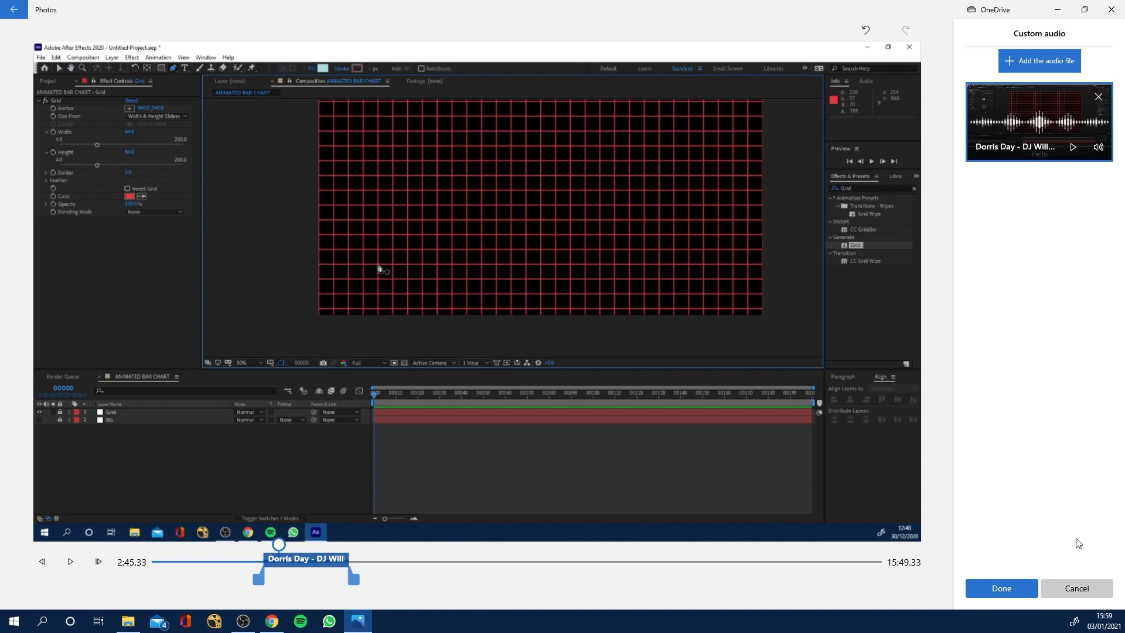
{"action": "left_click", "coordinate": [1069, 591]}
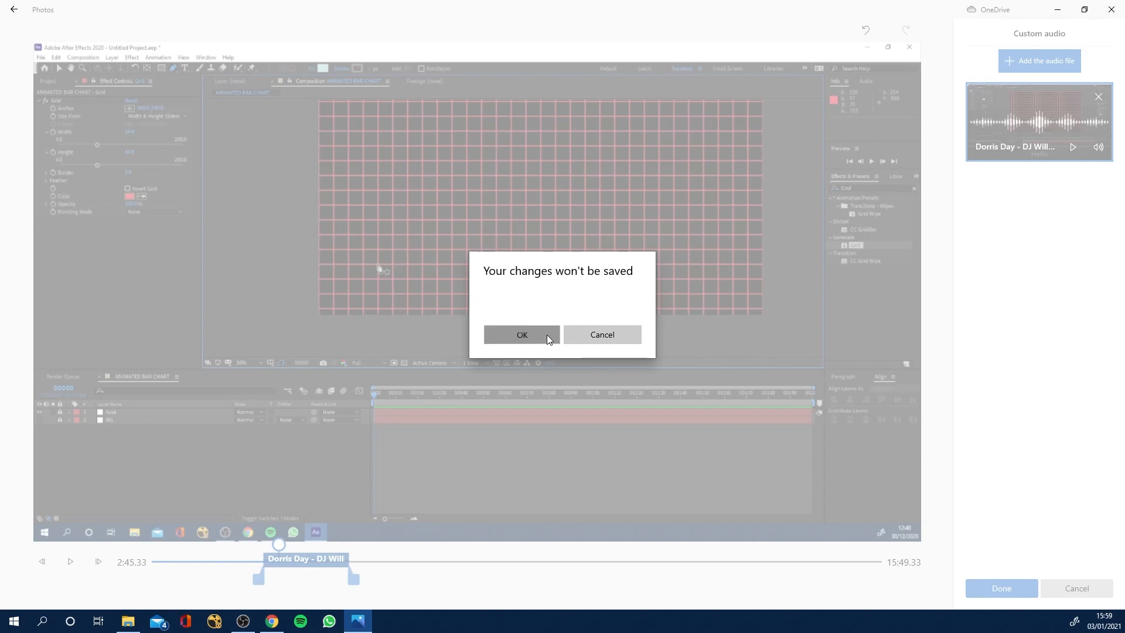
{"action": "left_click", "coordinate": [547, 335]}
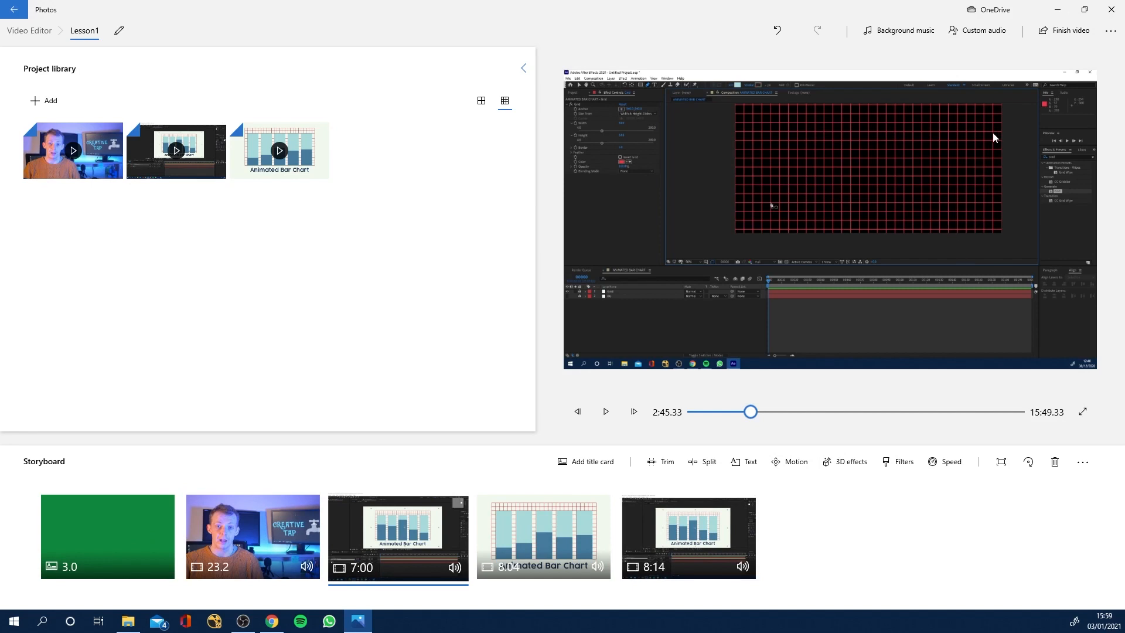
Export the finished video to the Desktop as Lesson1 in High 1080p quality with hardware-accelerated encoding enabled.
{"action": "left_click", "coordinate": [1050, 31]}
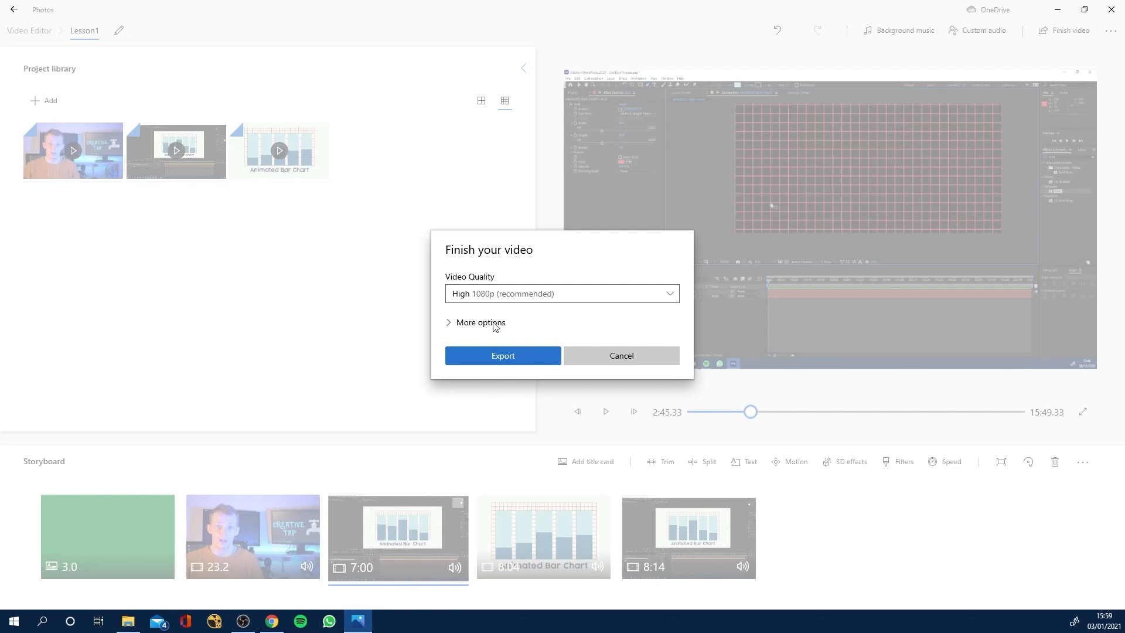
{"action": "left_click", "coordinate": [474, 324]}
{"action": "left_click", "coordinate": [660, 260]}
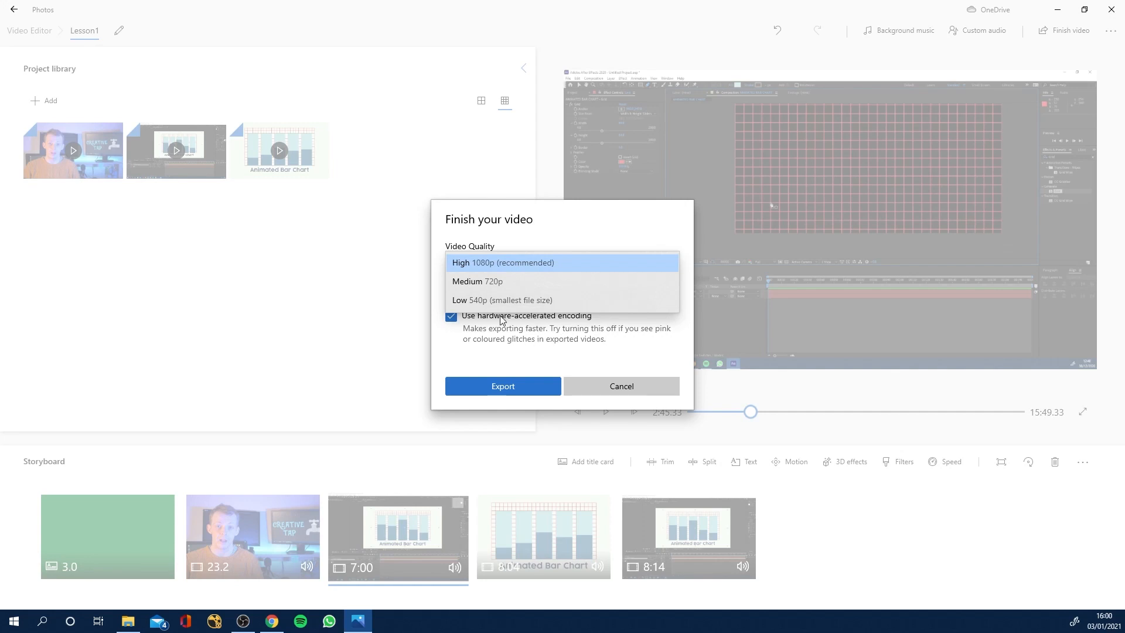
{"action": "left_click", "coordinate": [573, 339]}
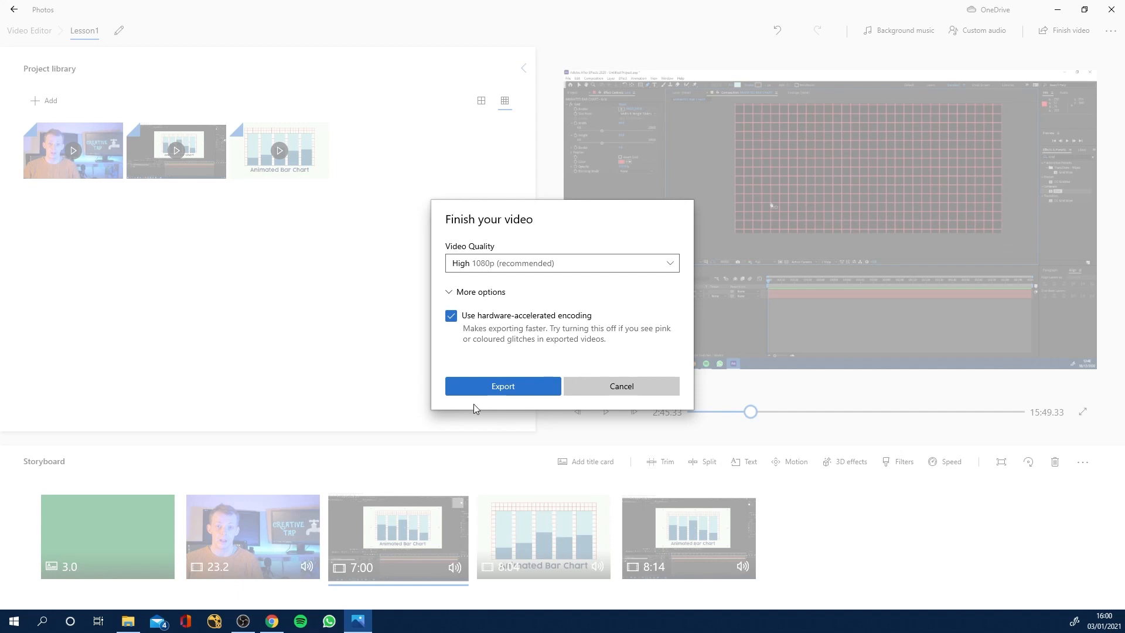
{"action": "left_click", "coordinate": [499, 386]}
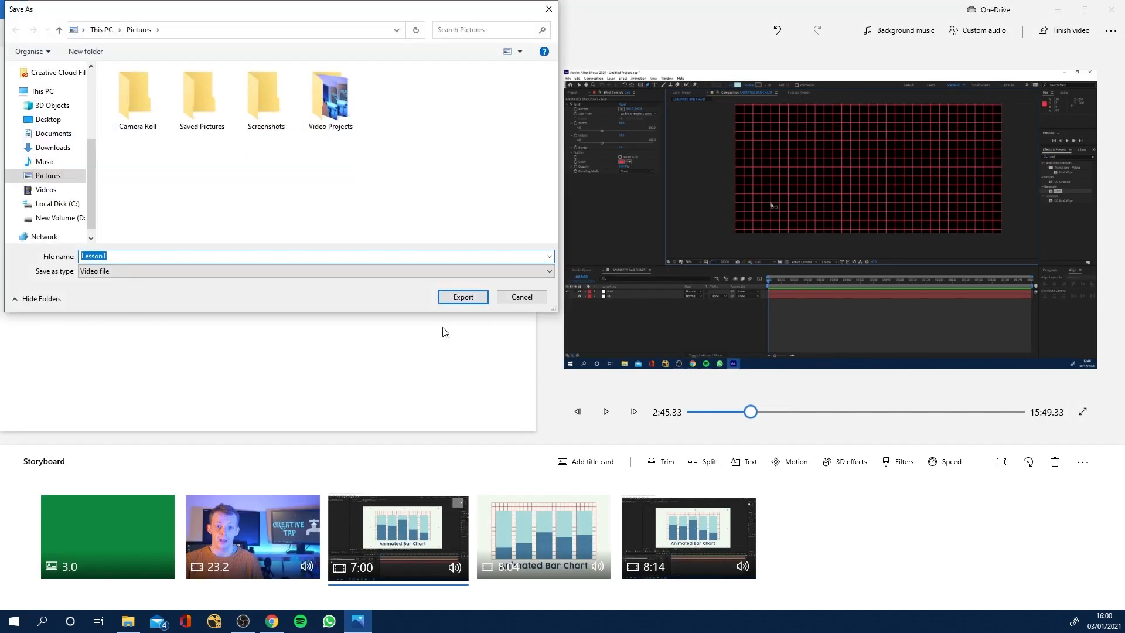
{"action": "left_click", "coordinate": [50, 120]}
{"action": "left_click", "coordinate": [457, 295]}
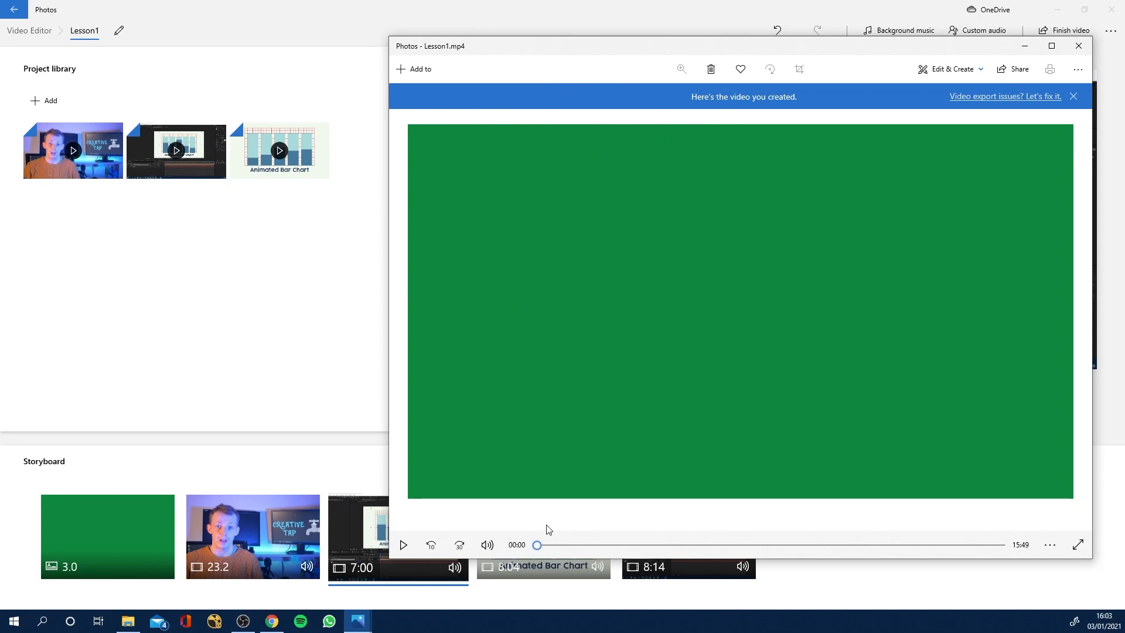
Preview the exported Lesson1 video briefly from the start and again from about 5:22.
{"action": "left_click", "coordinate": [403, 545]}
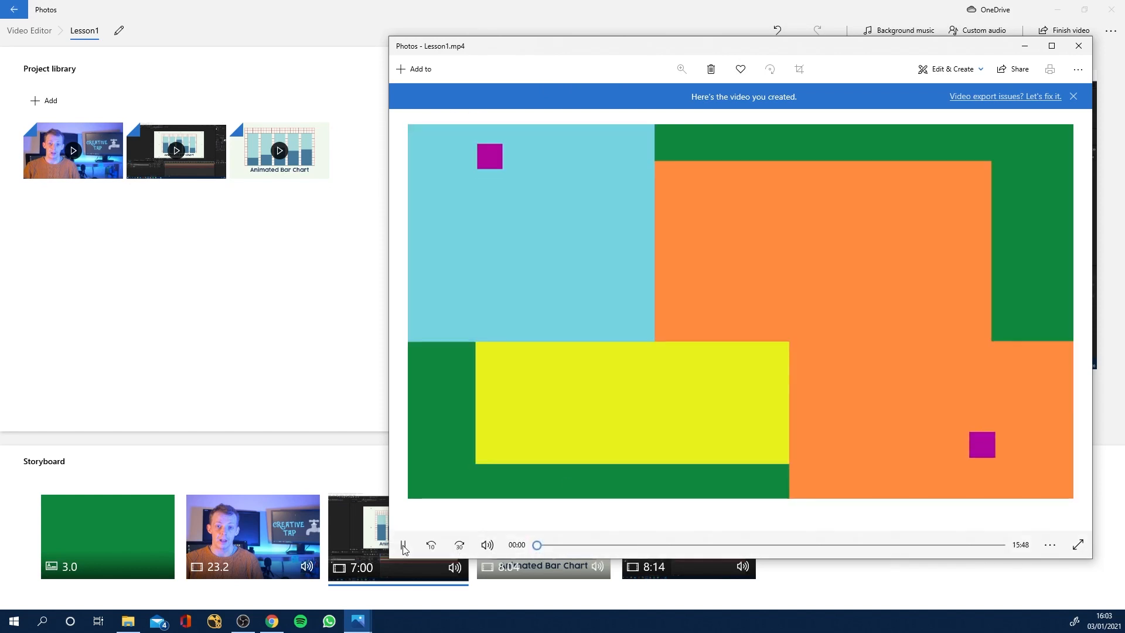
{"action": "left_click", "coordinate": [402, 546]}
{"action": "left_click_drag", "start_coordinate": [538, 546], "coordinate": [694, 548]}
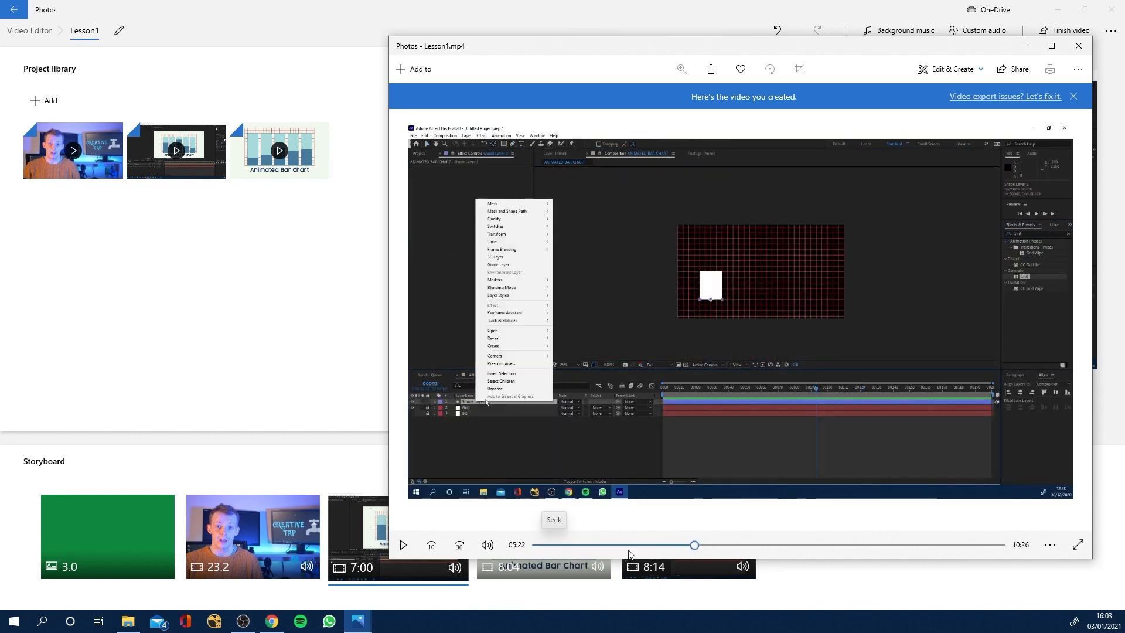
{"action": "left_click", "coordinate": [403, 545]}
{"action": "left_click", "coordinate": [404, 548]}
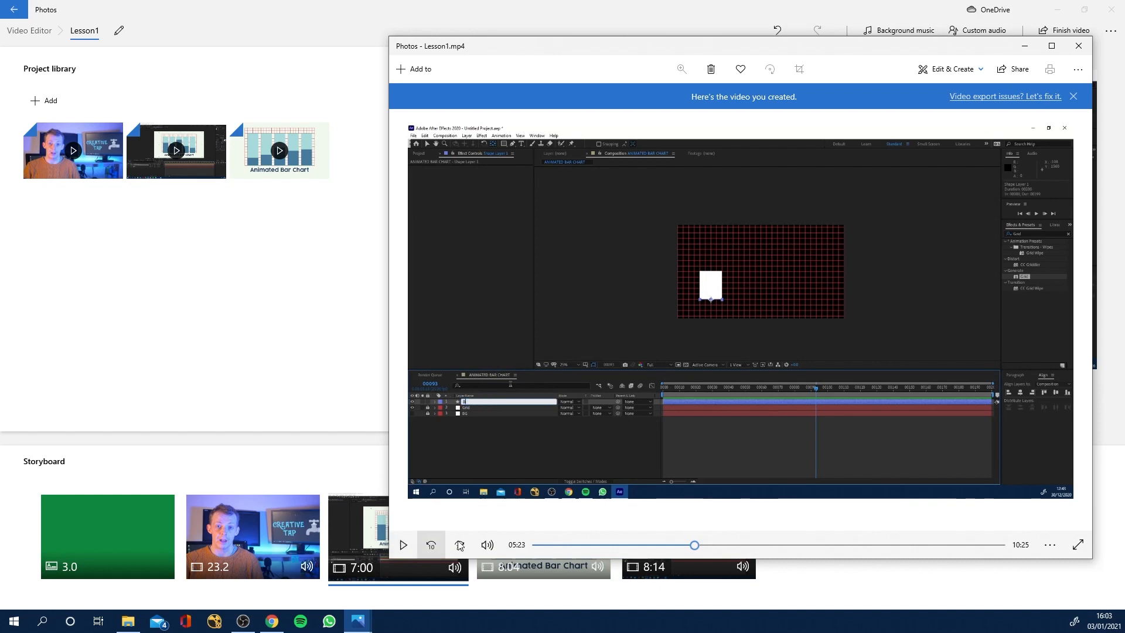
View the sharing options for the exported video, dismiss them and close the preview window.
{"action": "left_click", "coordinate": [1018, 73]}
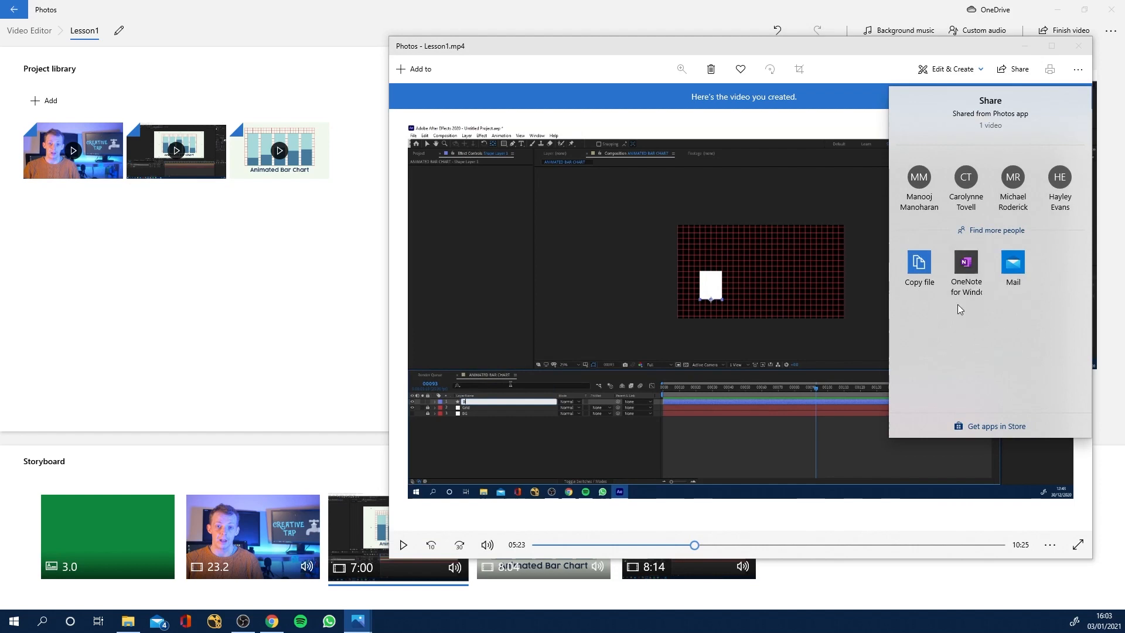
{"action": "left_click", "coordinate": [996, 62]}
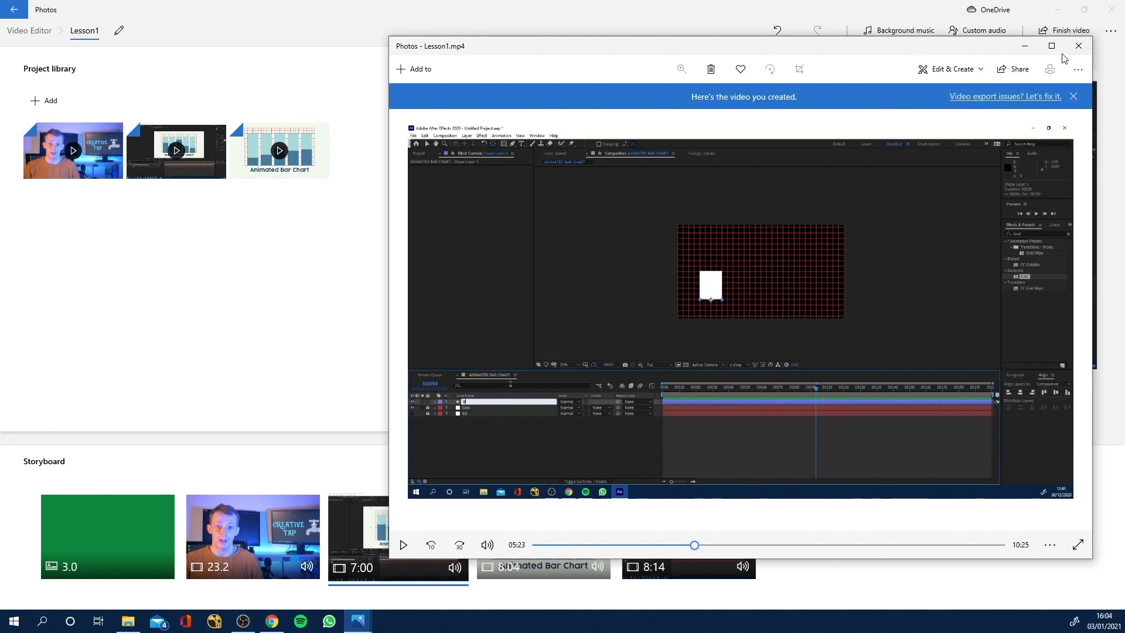
{"action": "left_click", "coordinate": [1077, 47]}
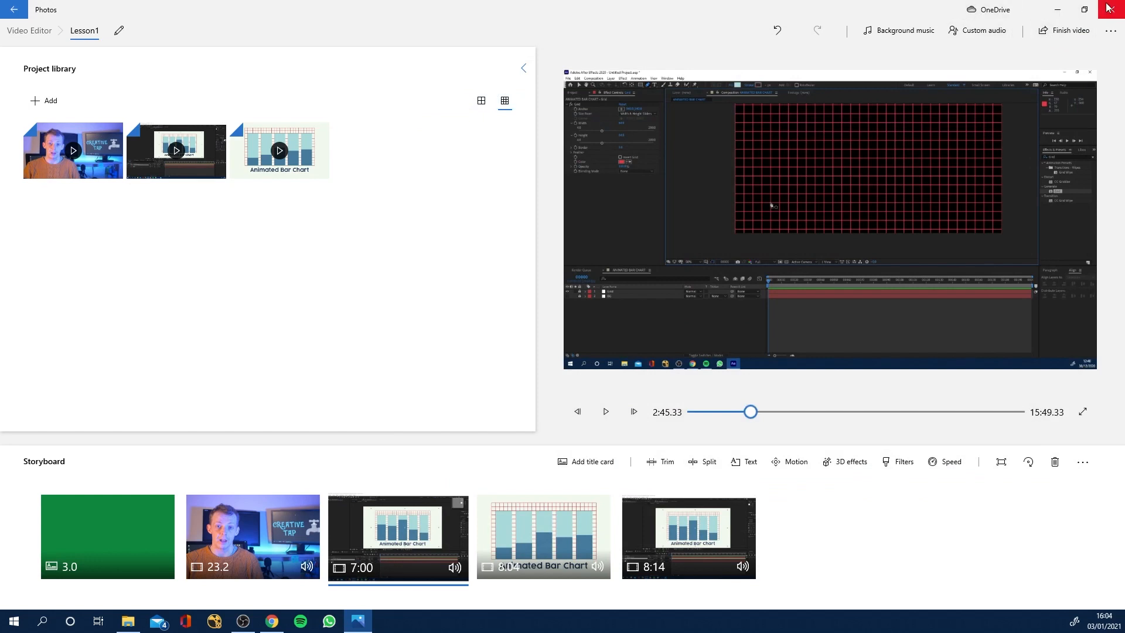
Close and relaunch Photos, then reopen the saved Lesson1 project in Video Editor.
{"action": "left_click", "coordinate": [1106, 7]}
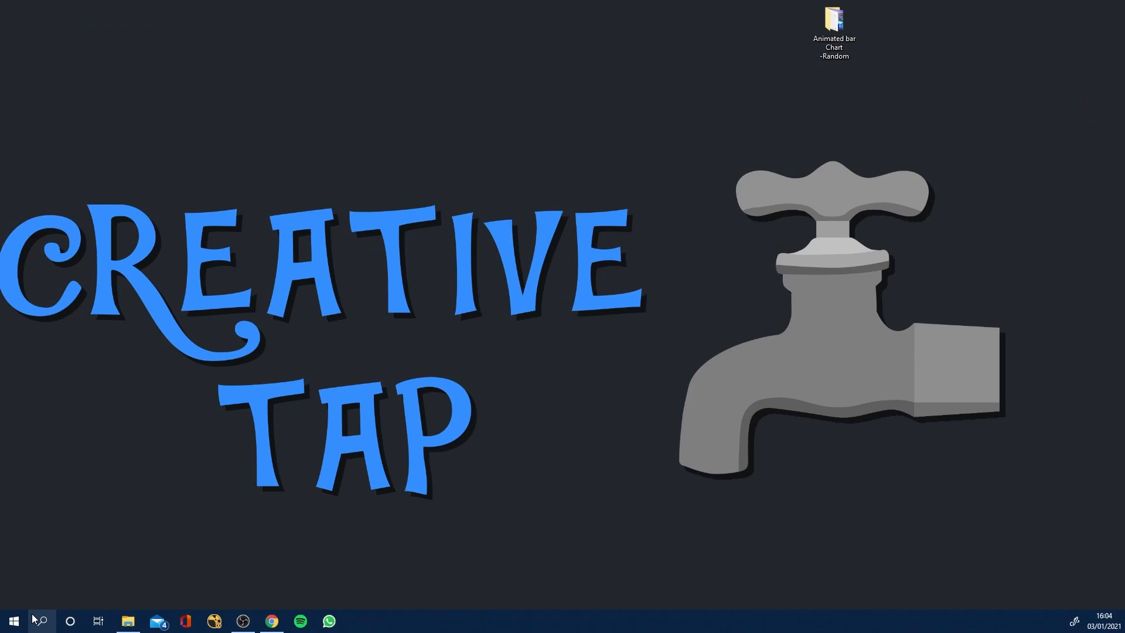
{"action": "left_click", "coordinate": [40, 619]}
{"action": "type", "text": "pho"}
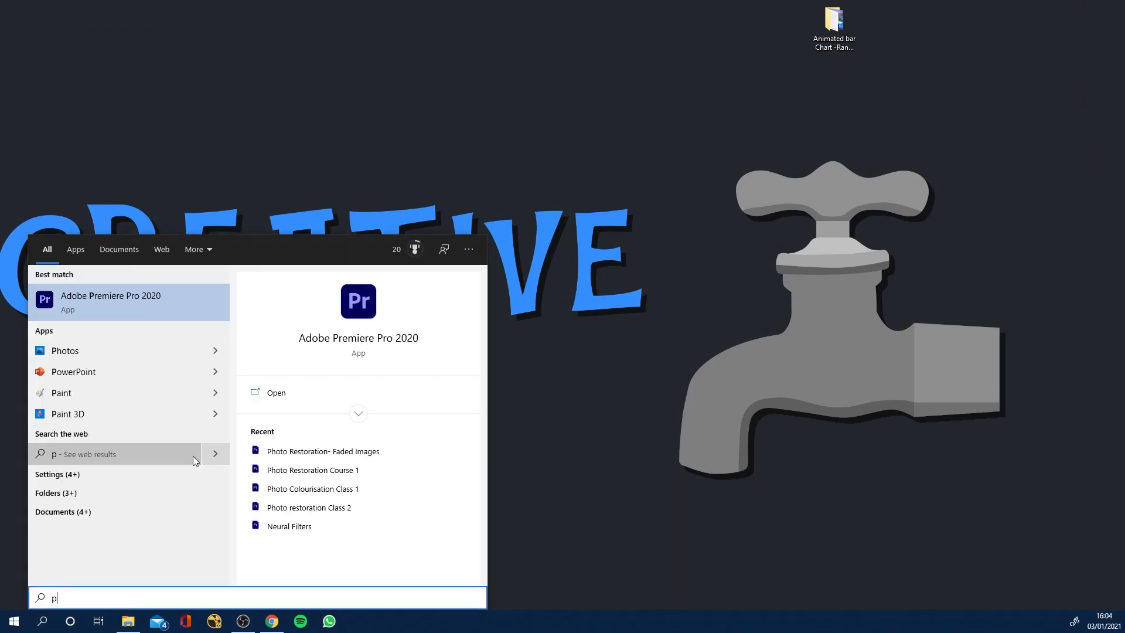
{"action": "type", "text": "to"}
{"action": "left_click", "coordinate": [123, 350]}
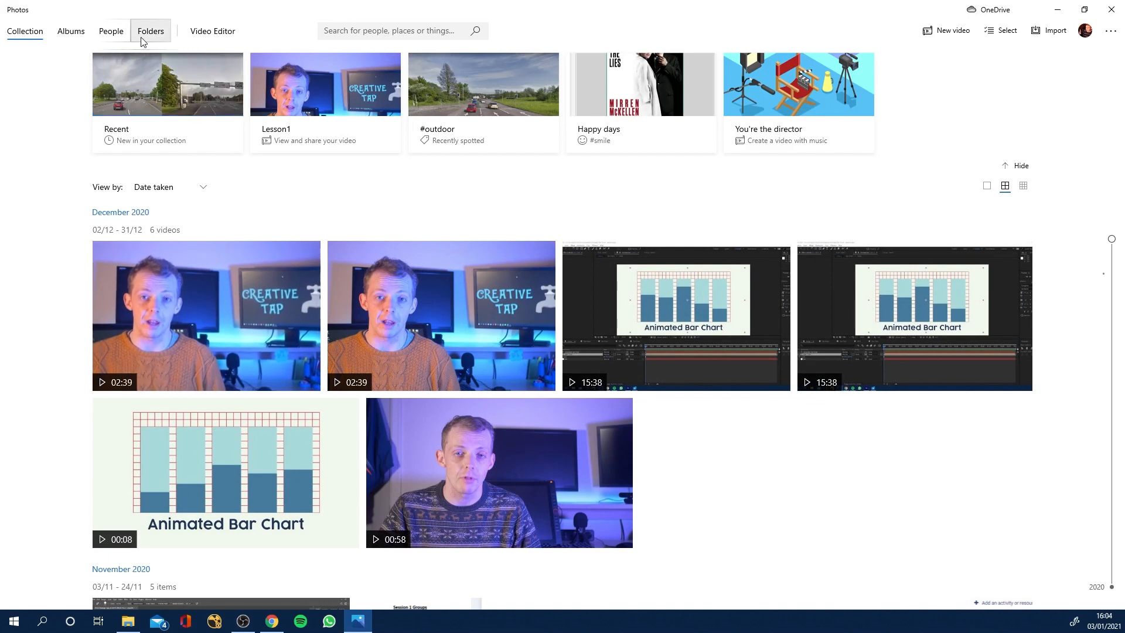
{"action": "left_click", "coordinate": [220, 34]}
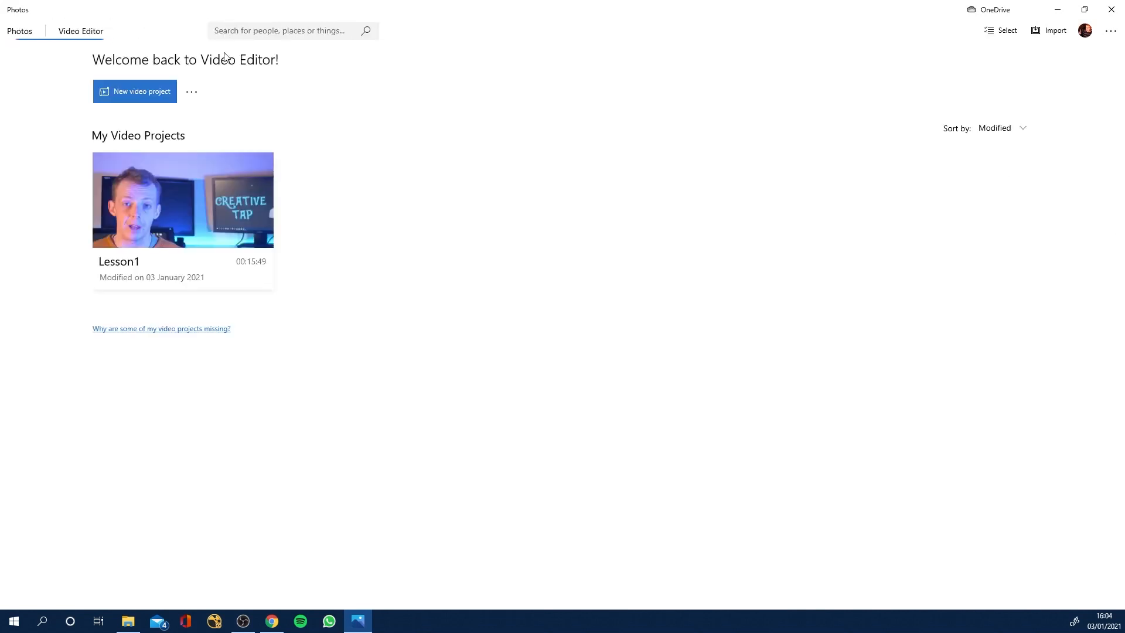
{"action": "left_click", "coordinate": [169, 224]}
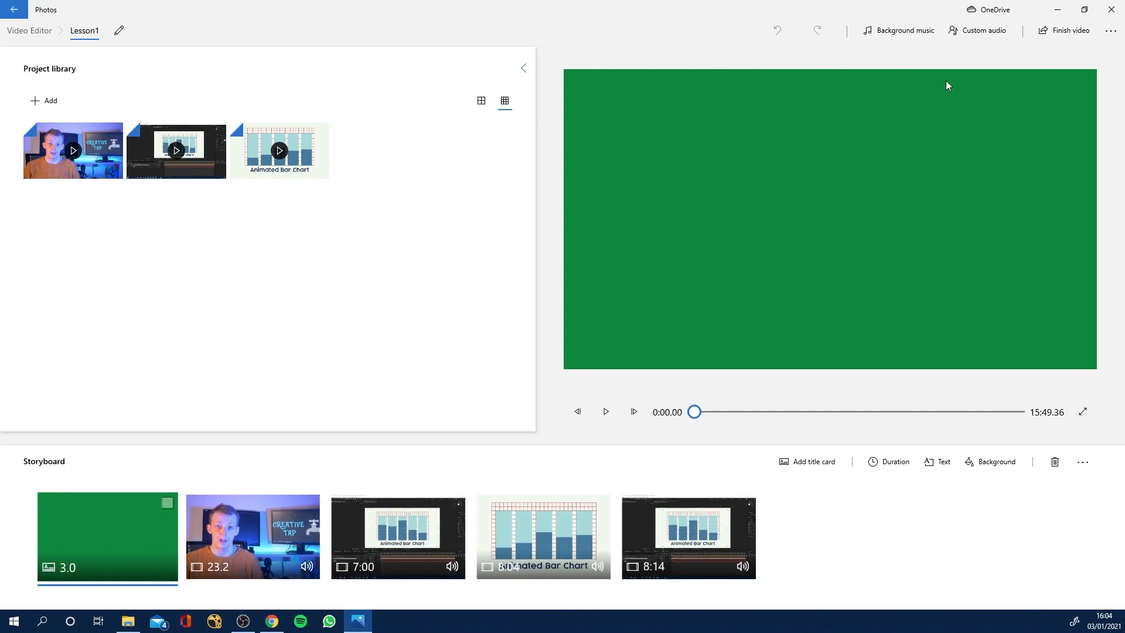
Close Photos and play the exported Lesson1 video from the desktop, skipping ahead to about 9:59.
{"action": "left_click", "coordinate": [1109, 11]}
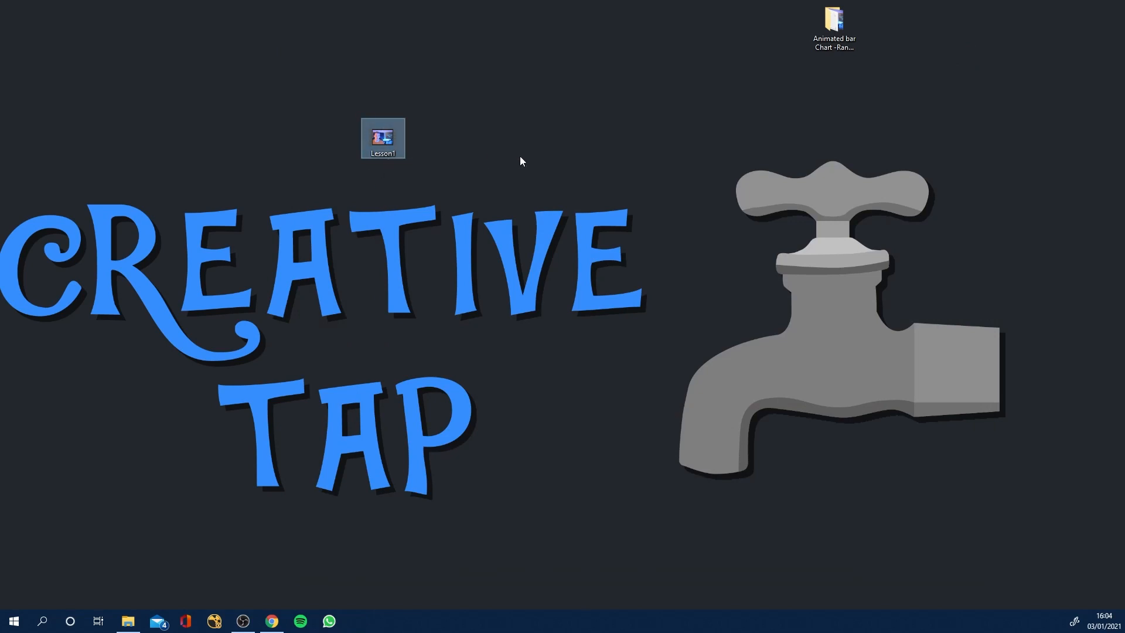
{"action": "double_click", "coordinate": [376, 138]}
{"action": "left_click_drag", "start_coordinate": [307, 526], "coordinate": [725, 560]}
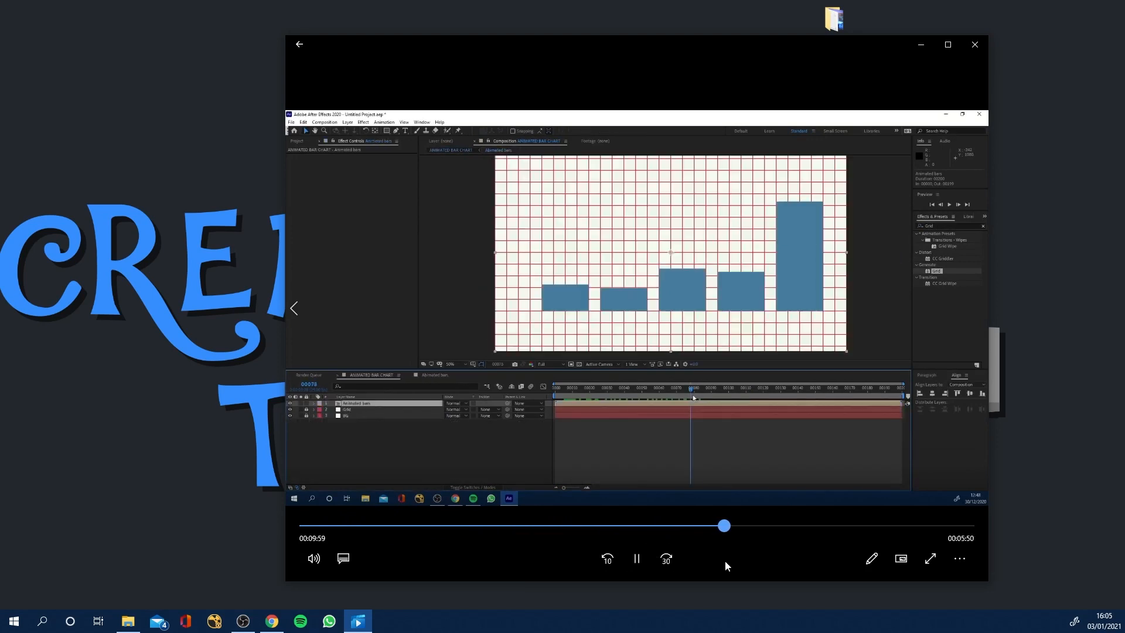